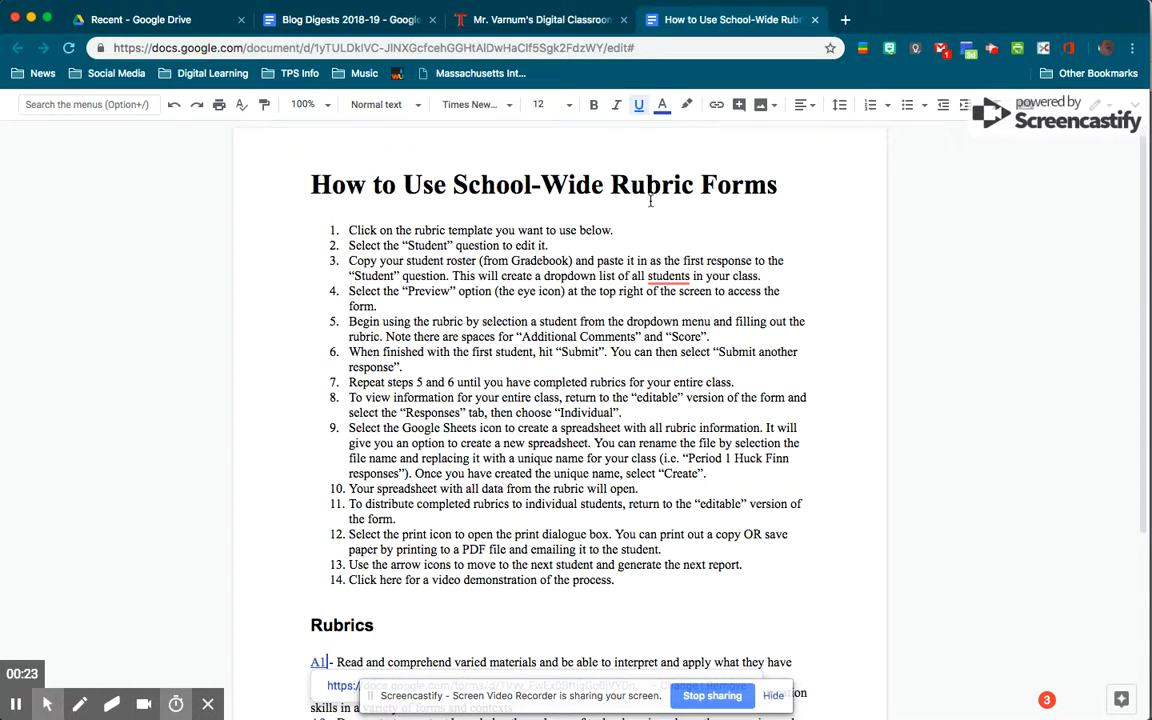
Open the A1 rubric form template from the document's Rubrics list and create an editable copy of it.
scroll(650, 201, down, 5)
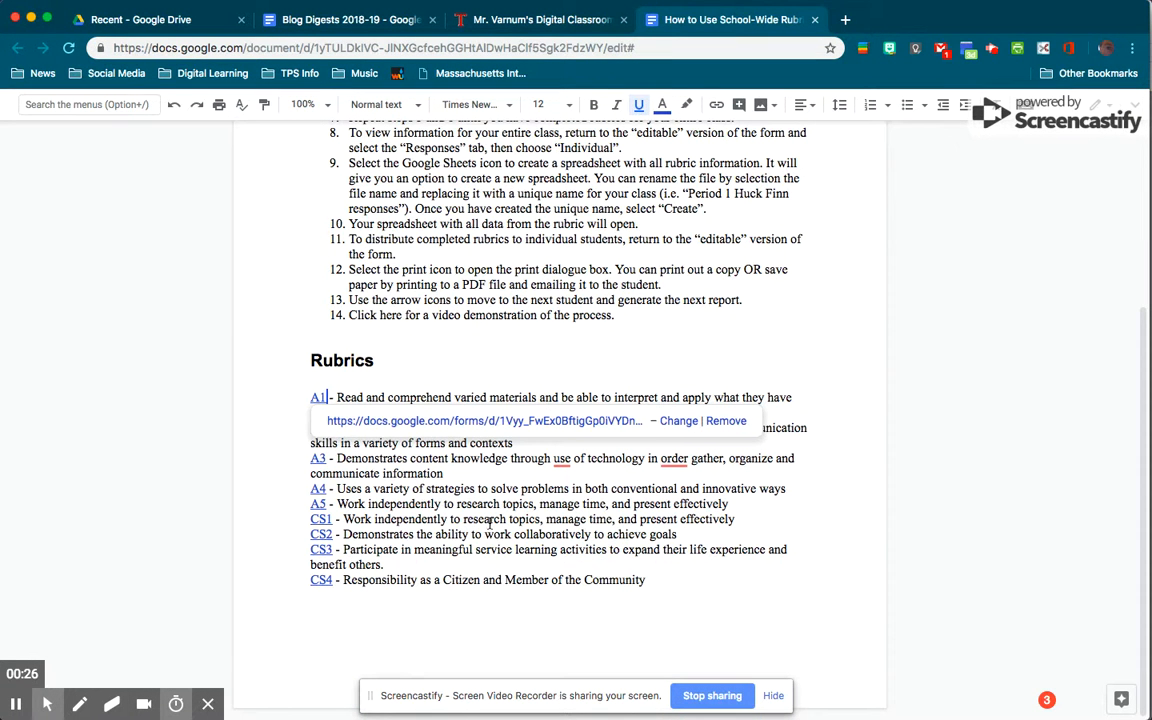
click(440, 465)
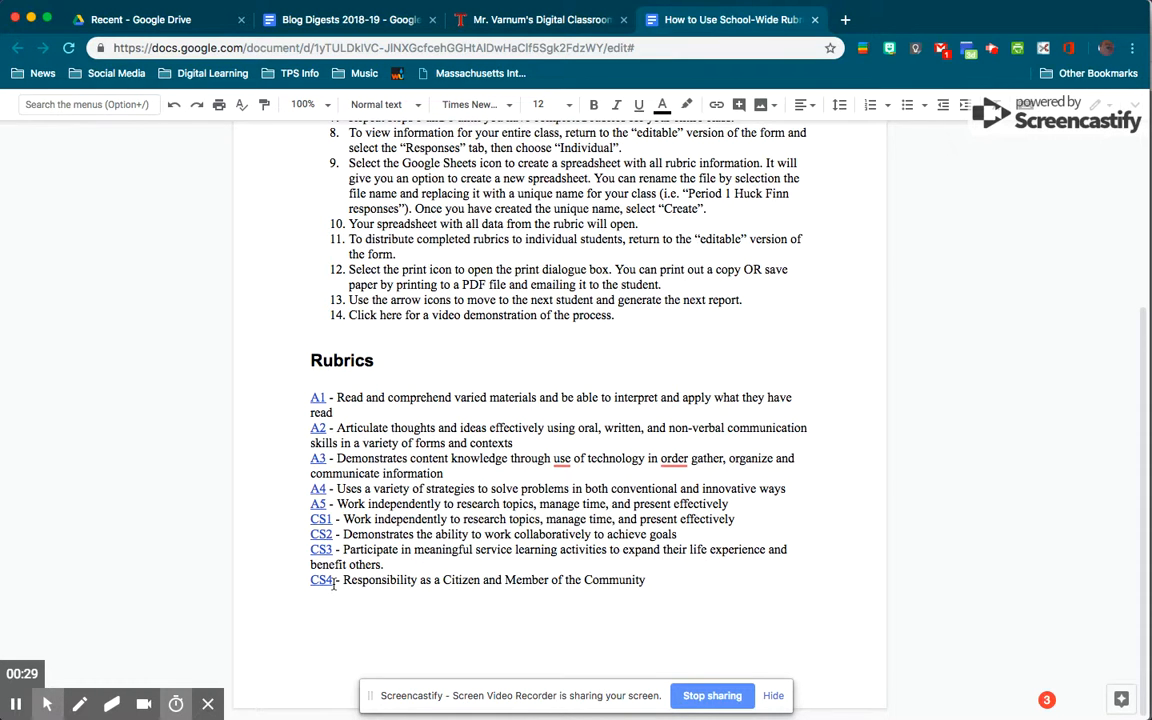
click(318, 398)
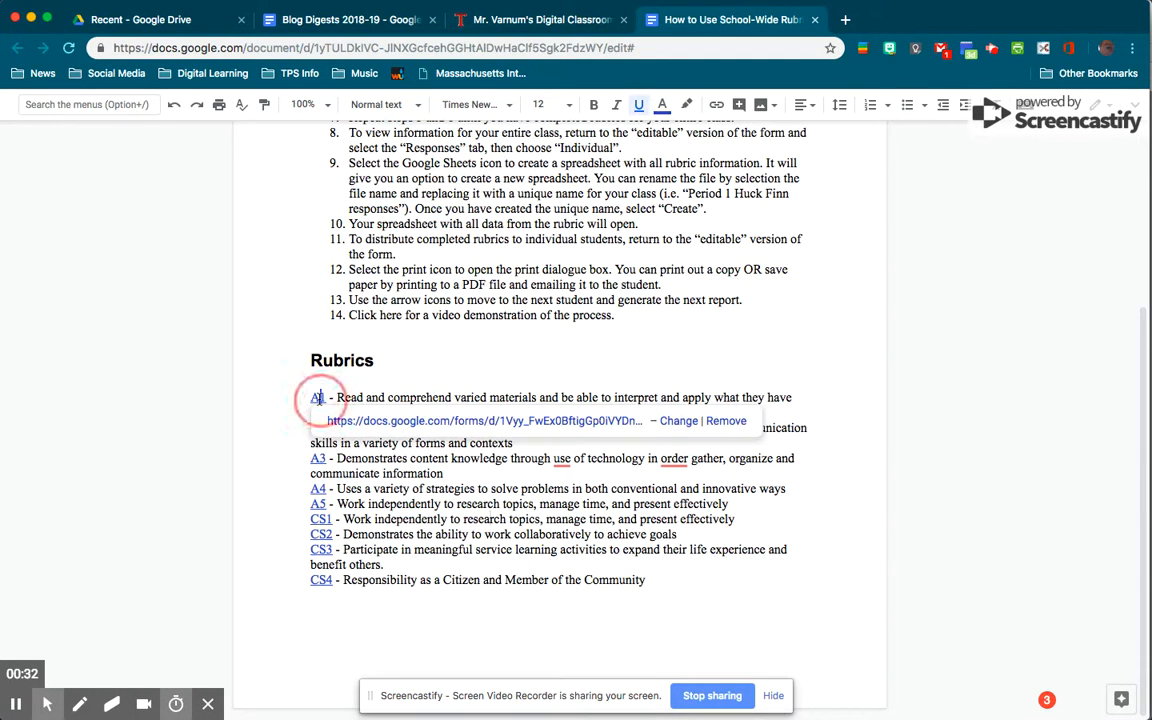
click(415, 424)
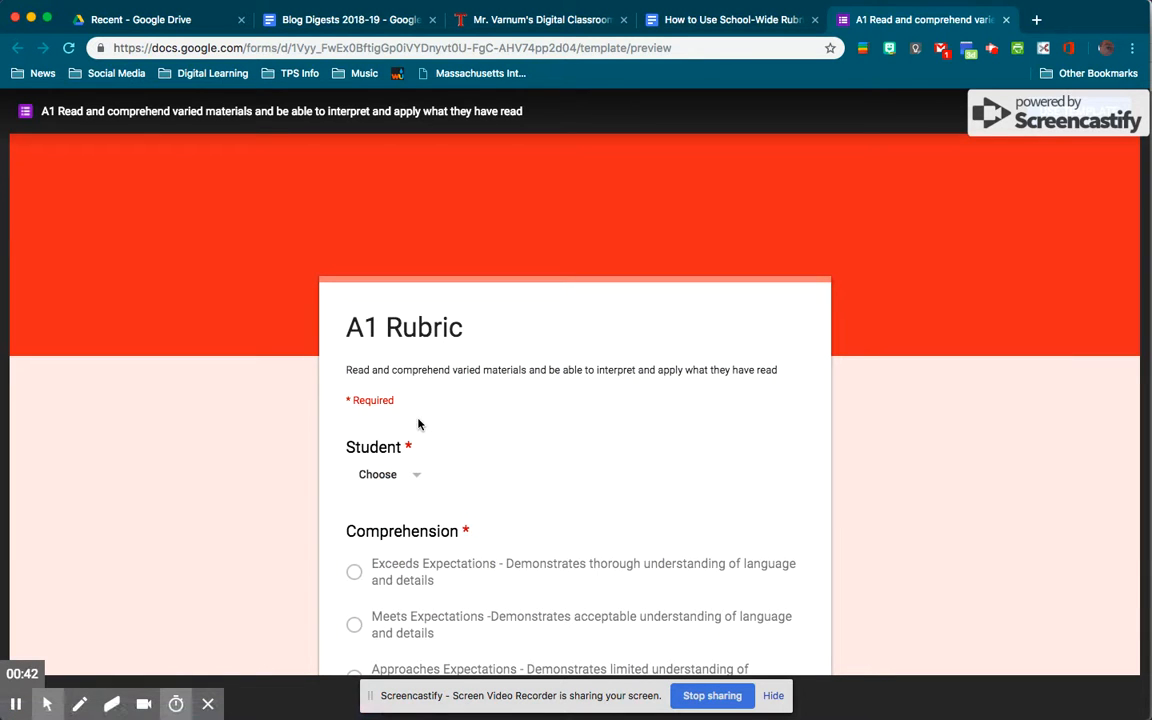
click(1086, 114)
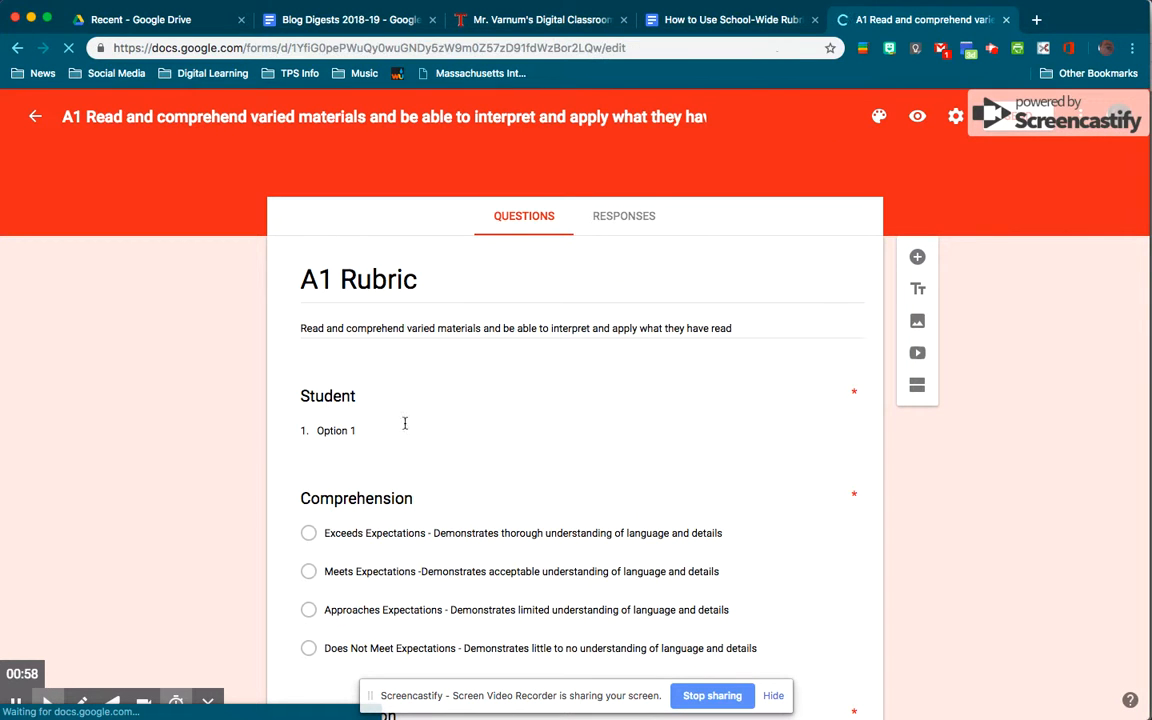
Copy the student list from Mickey to Daisy out of the Keep note beside the rubric instructions document.
click(352, 432)
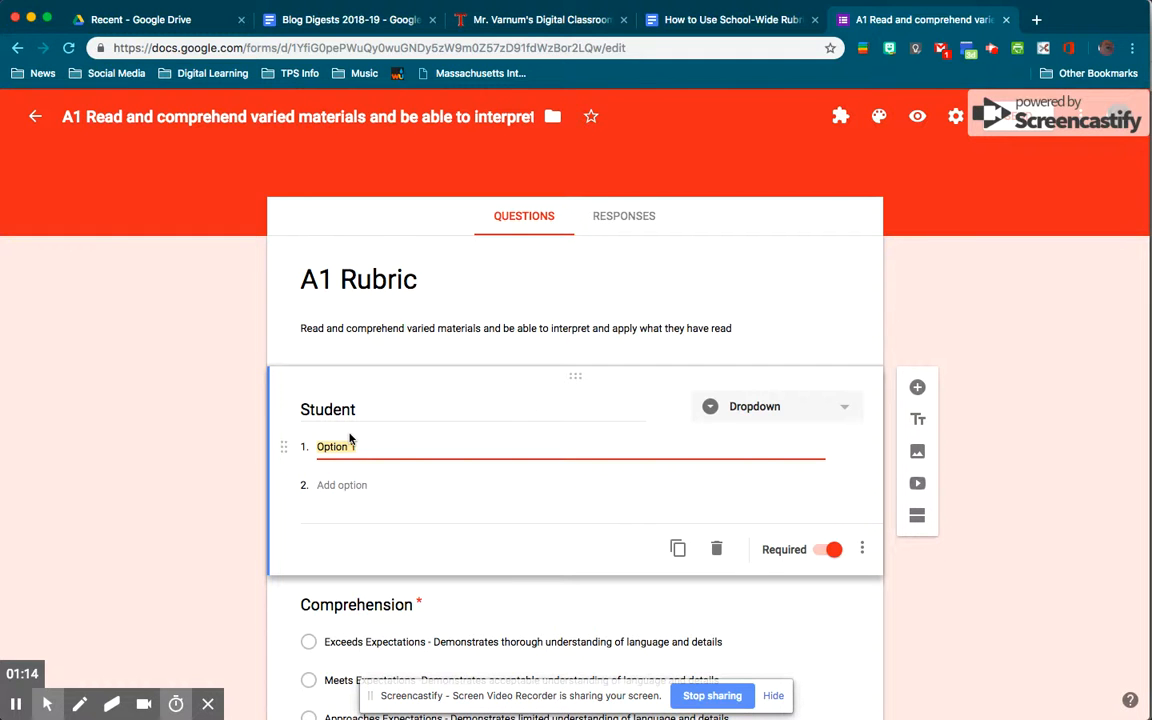
click(740, 20)
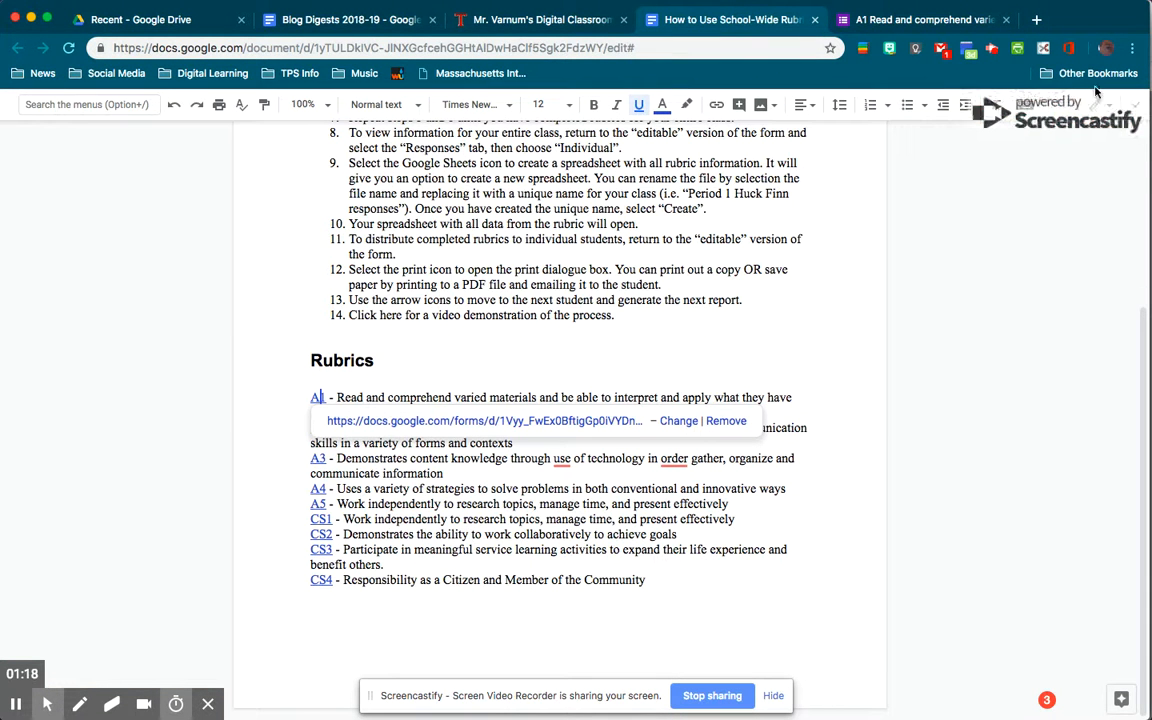
click(1136, 105)
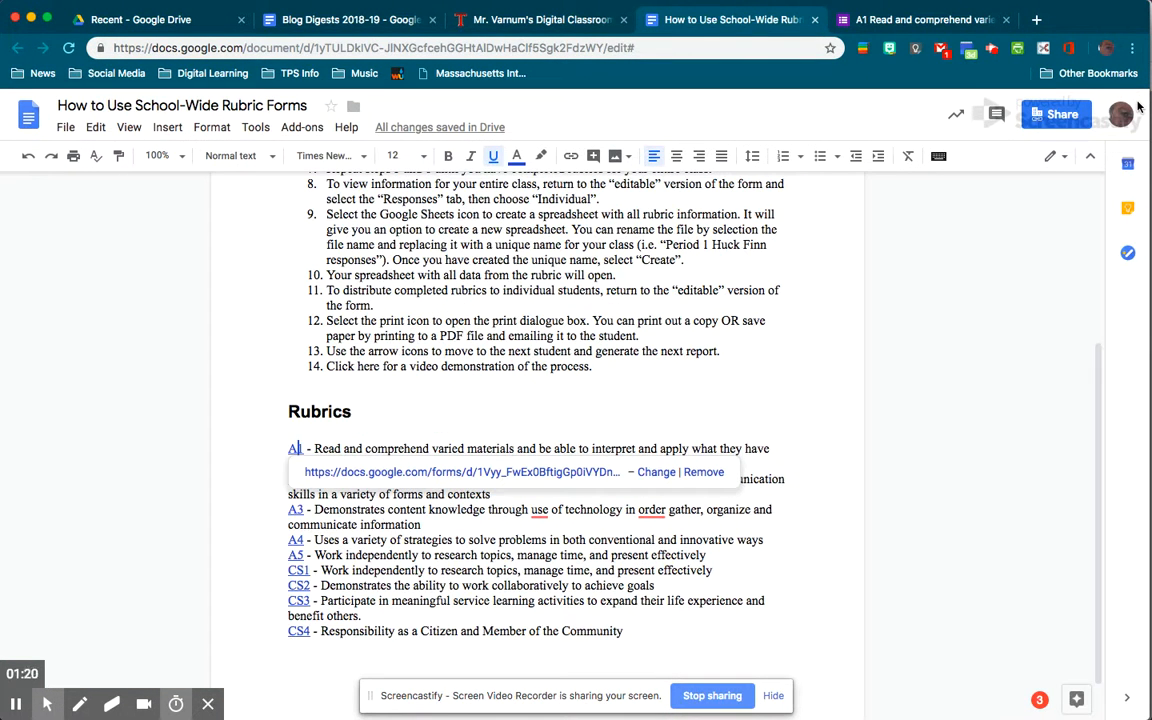
click(1130, 205)
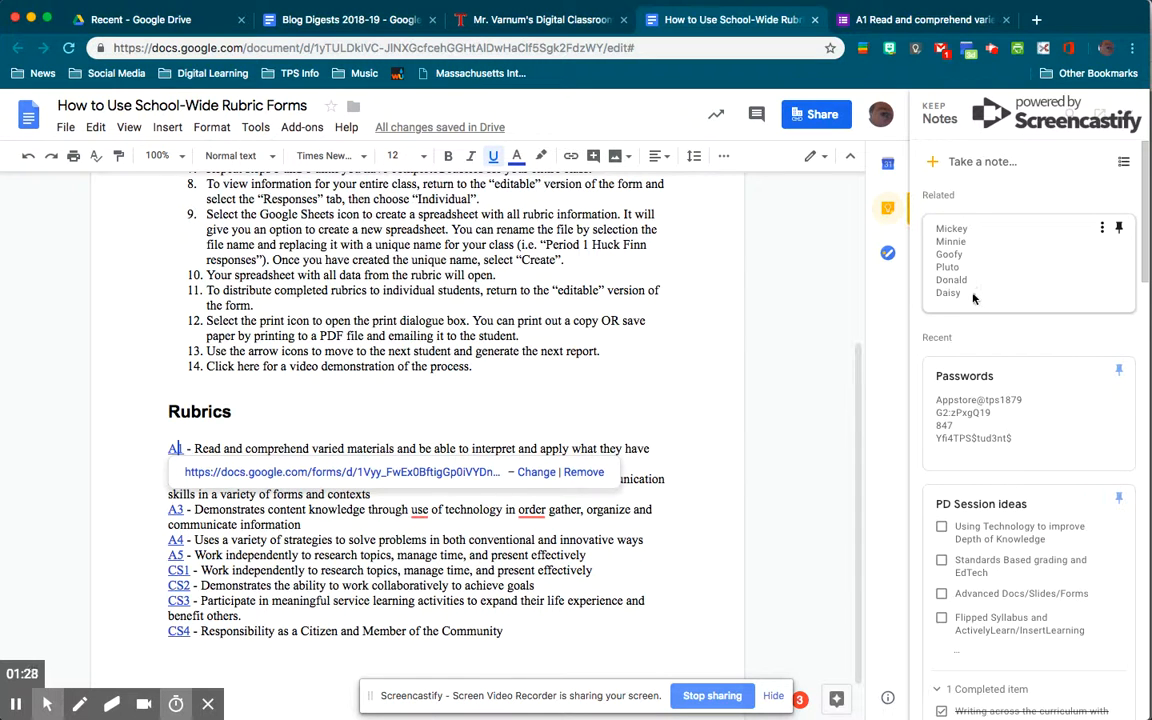
drag(962, 292, 938, 227)
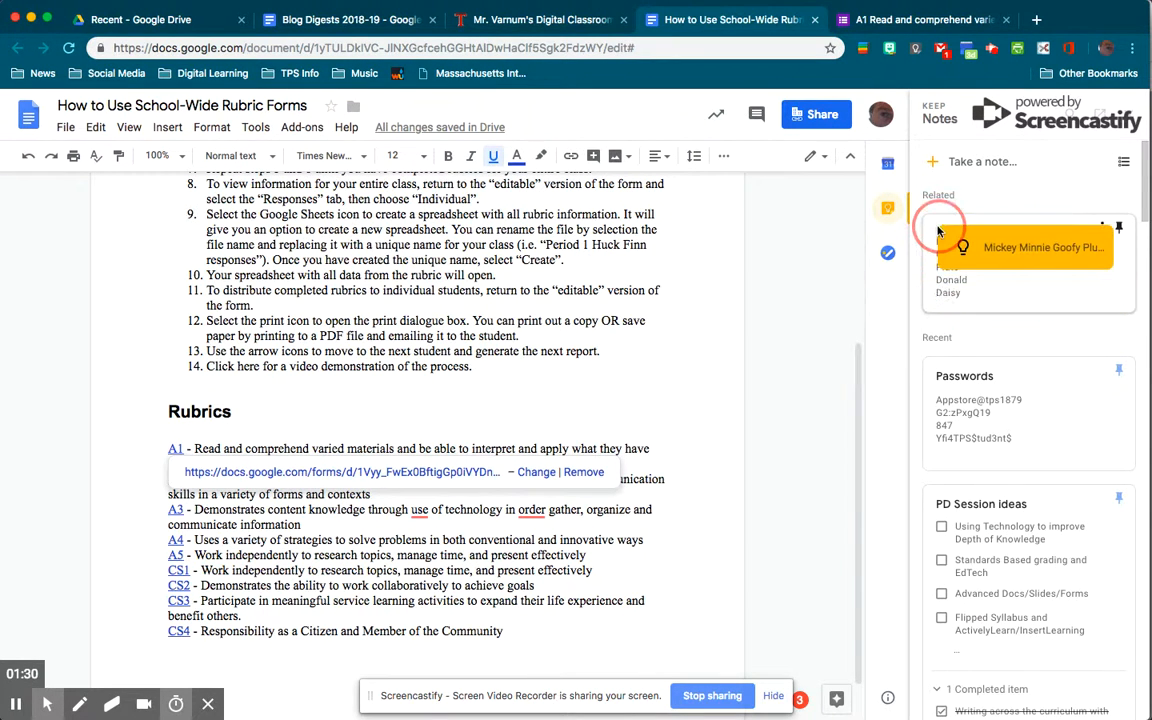
click(970, 312)
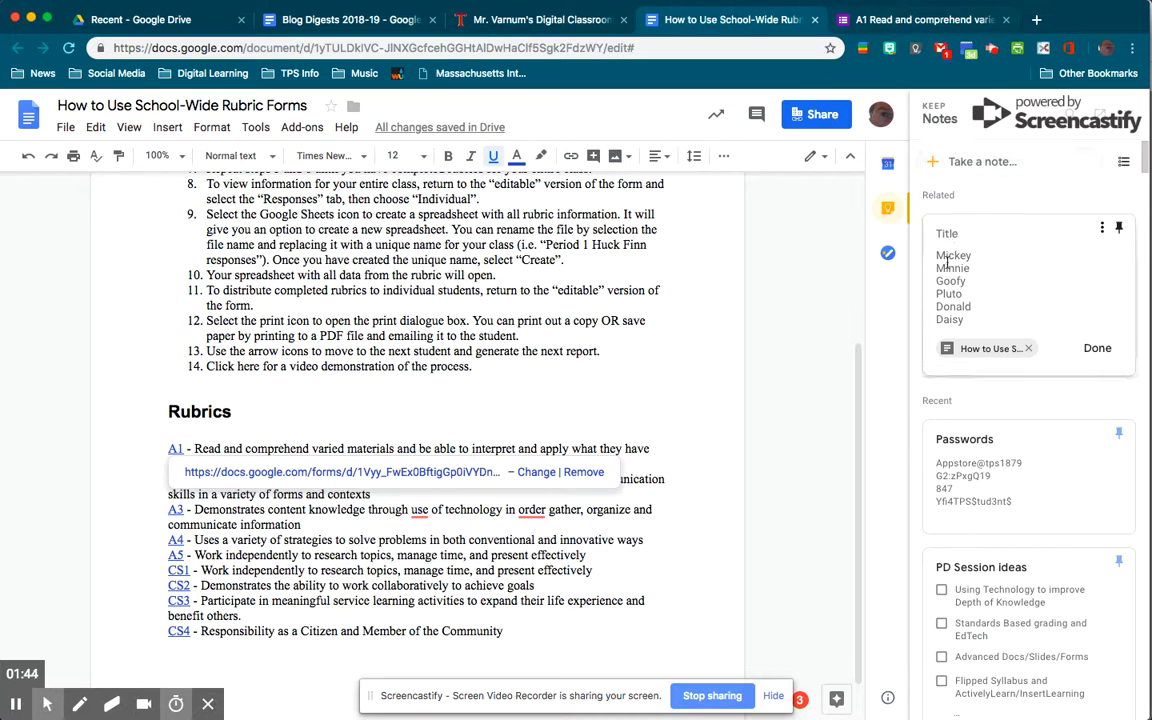
drag(936, 255, 977, 316)
key(super+c)
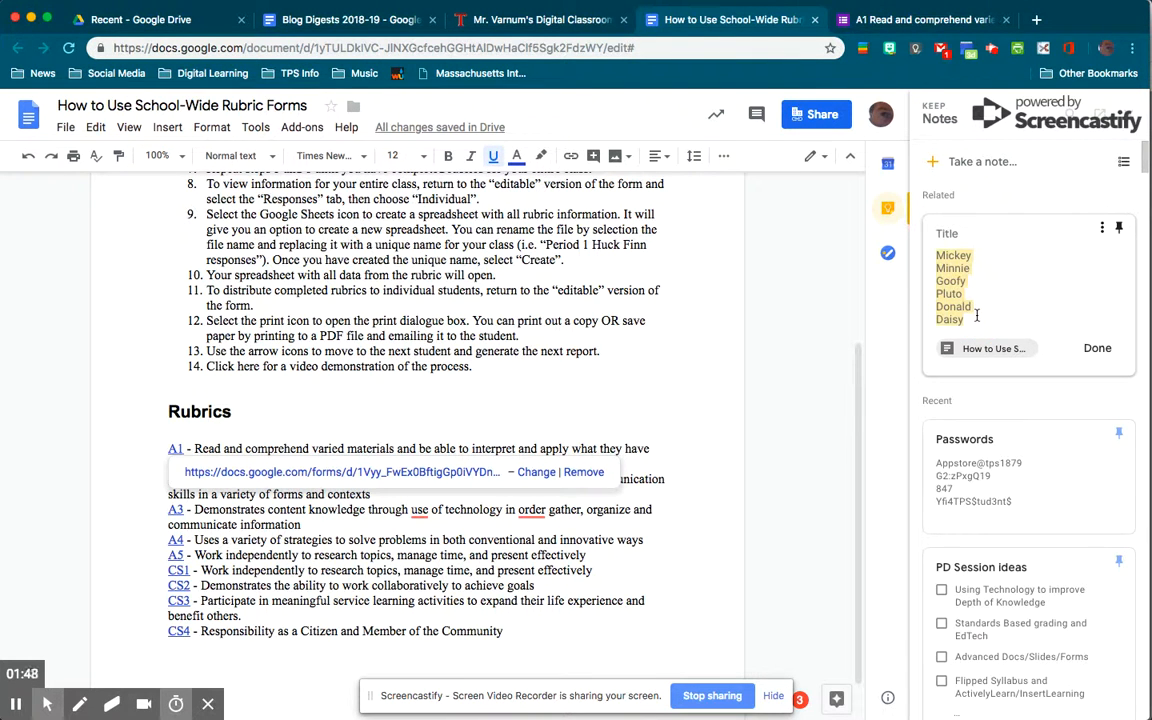
Replace Option 1 of the form's Student dropdown question with the copied list of student names.
click(912, 22)
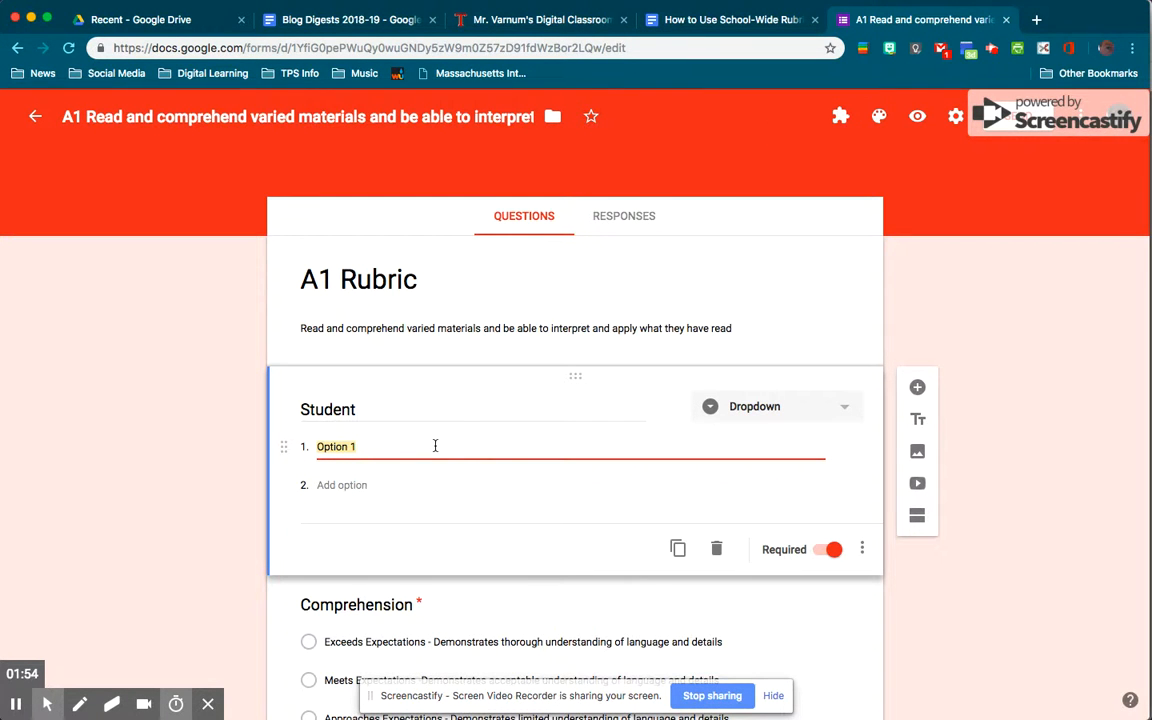
key(super+v)
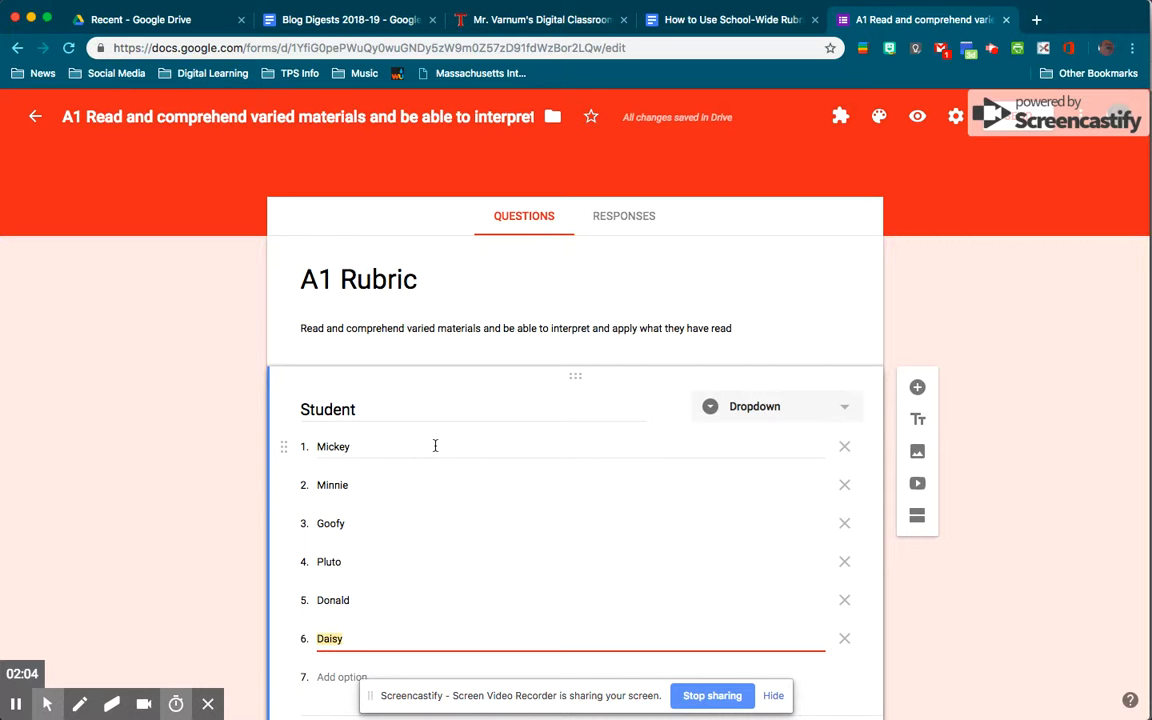
scroll(435, 447, down, 5)
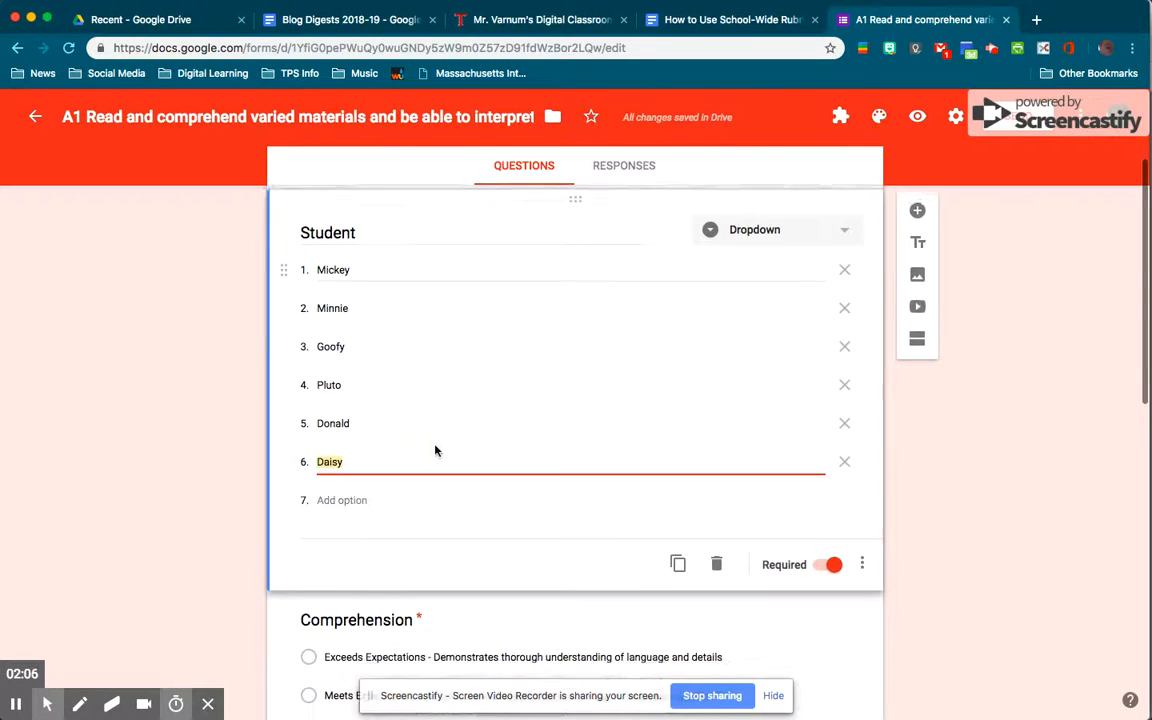
scroll(435, 450, up, 3)
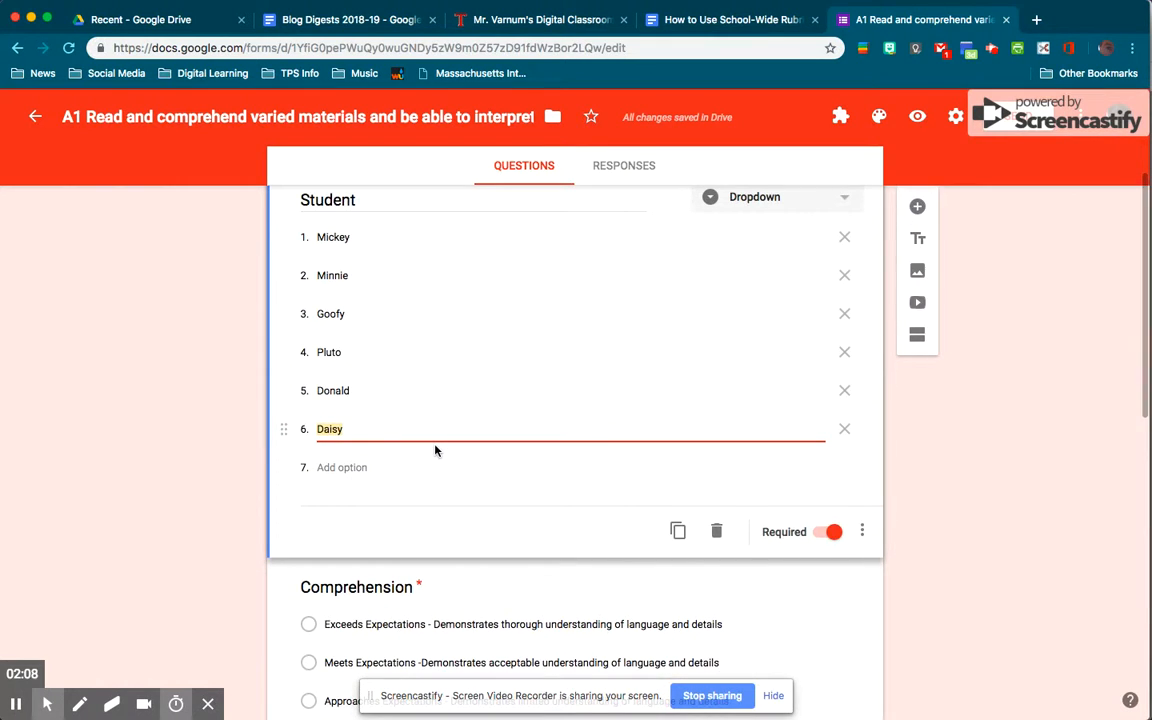
scroll(435, 450, down, 3)
scroll(435, 450, down, 5)
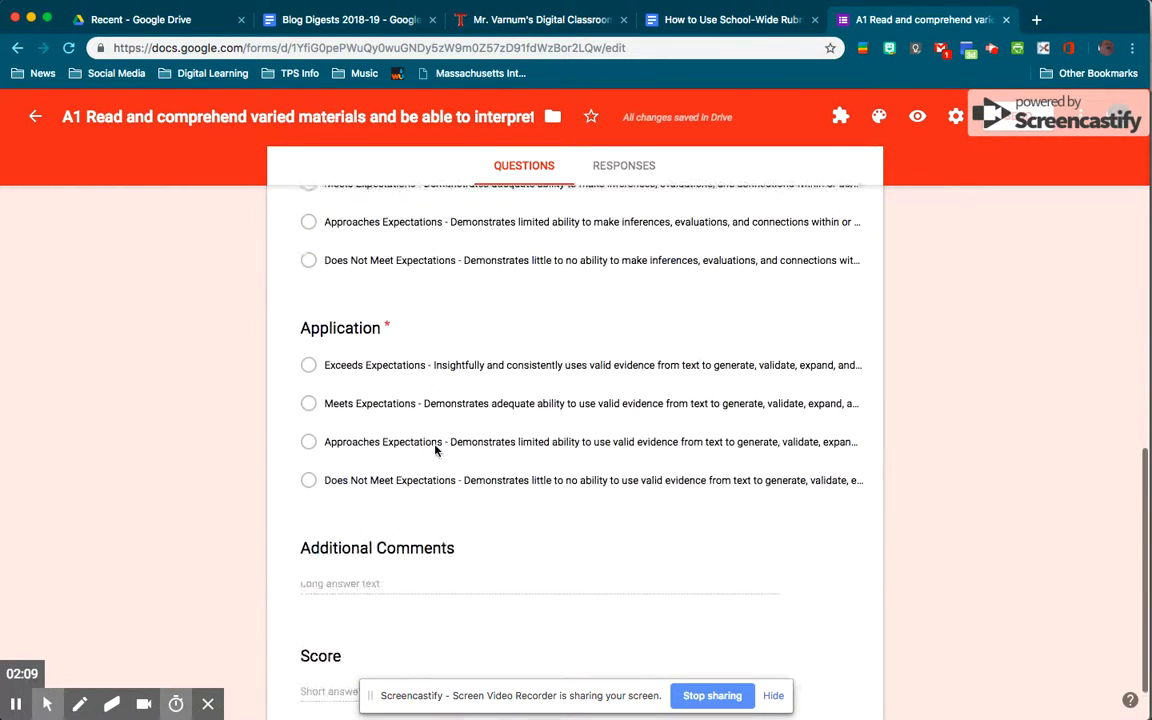
scroll(435, 450, up, 3)
scroll(435, 450, up, 10)
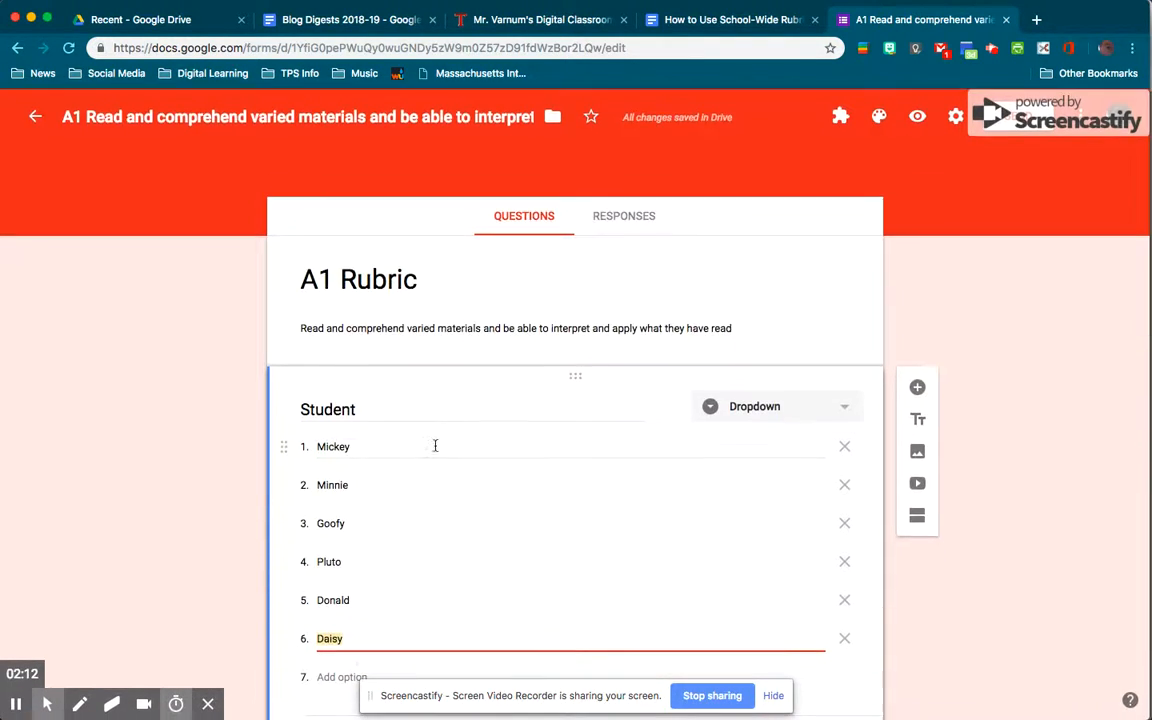
click(995, 305)
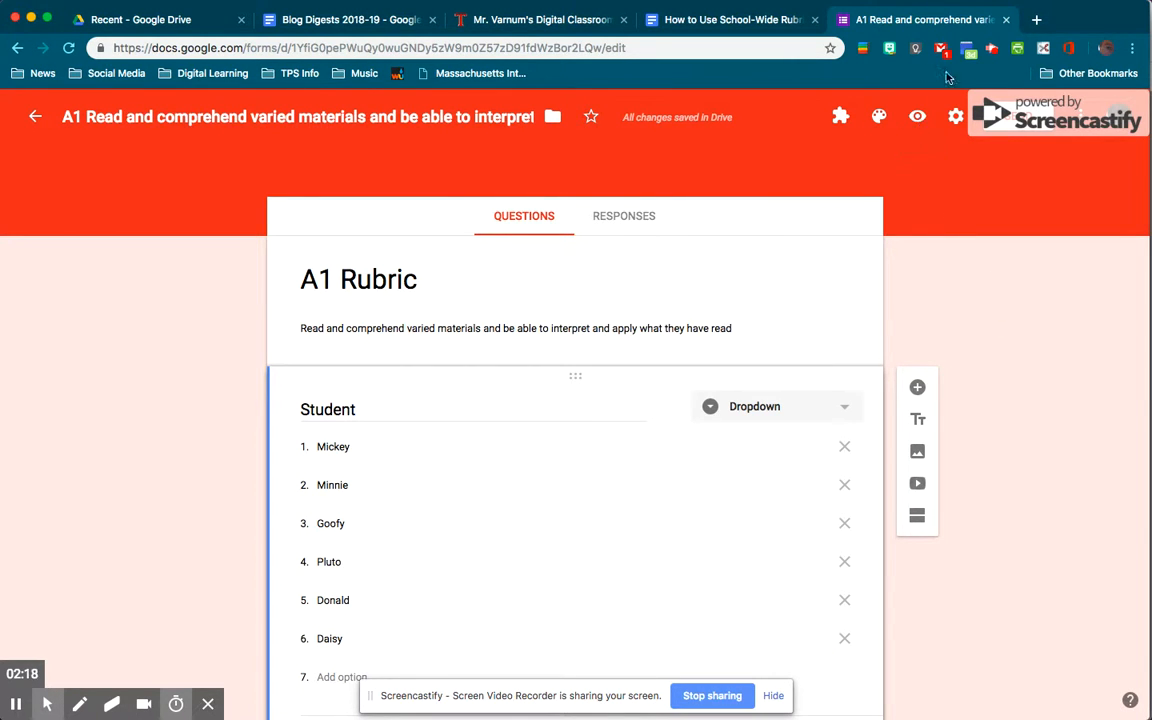
Preview the A1 Rubric form and choose Mickey as the student.
click(917, 117)
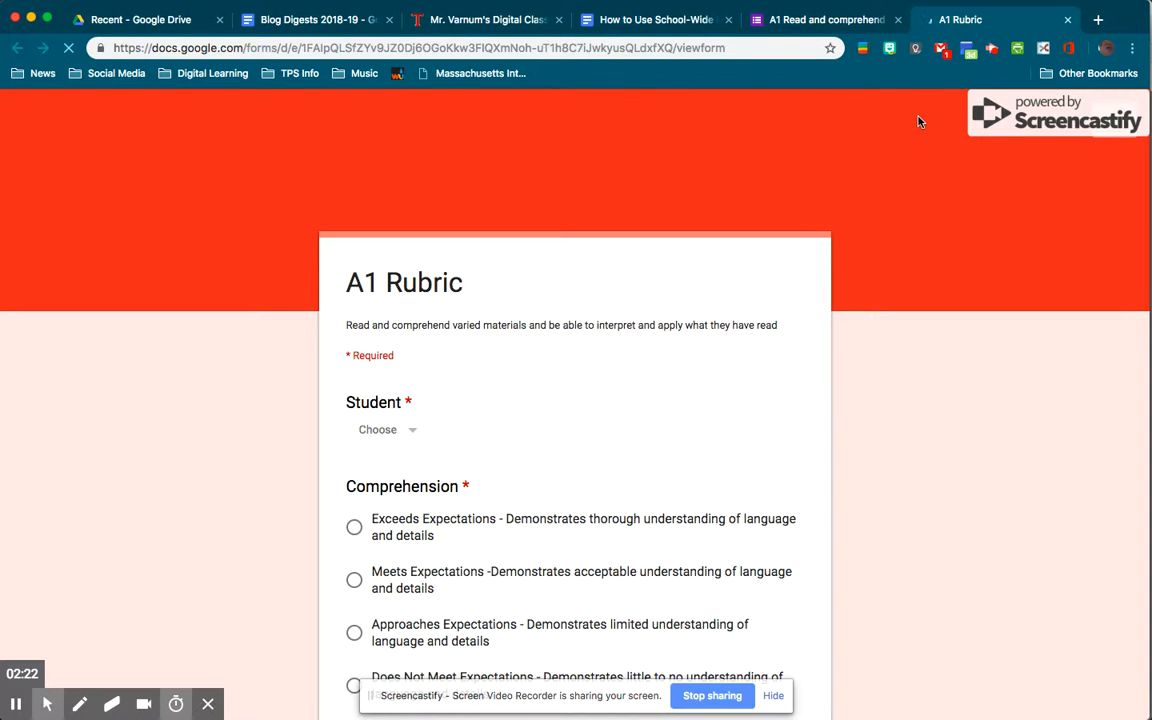
click(386, 434)
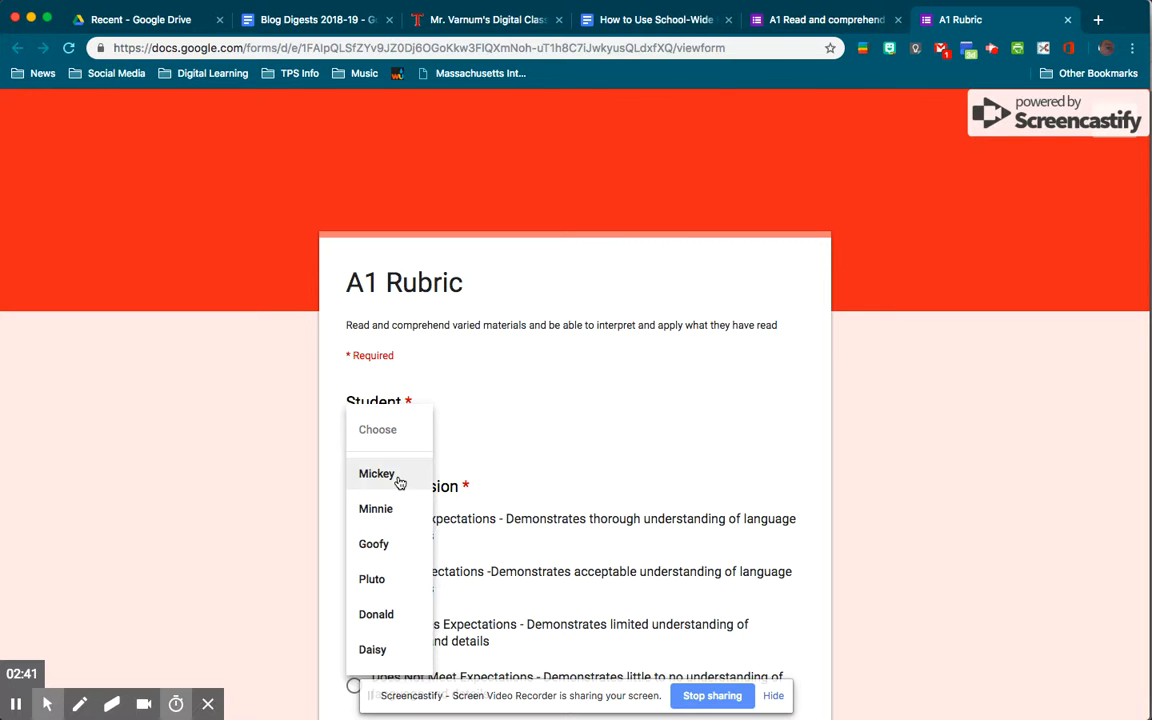
click(399, 483)
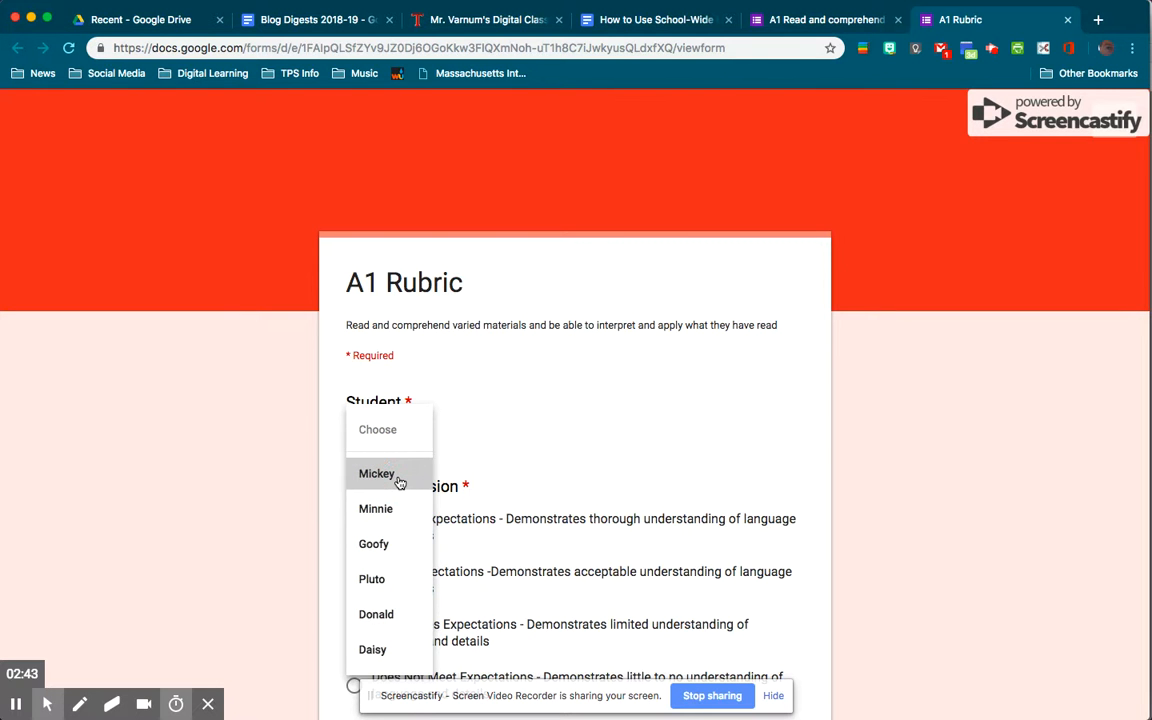
Rate Mickey as Exceeds Expectations for Comprehension, Interpretation and Application.
scroll(399, 483, down, 5)
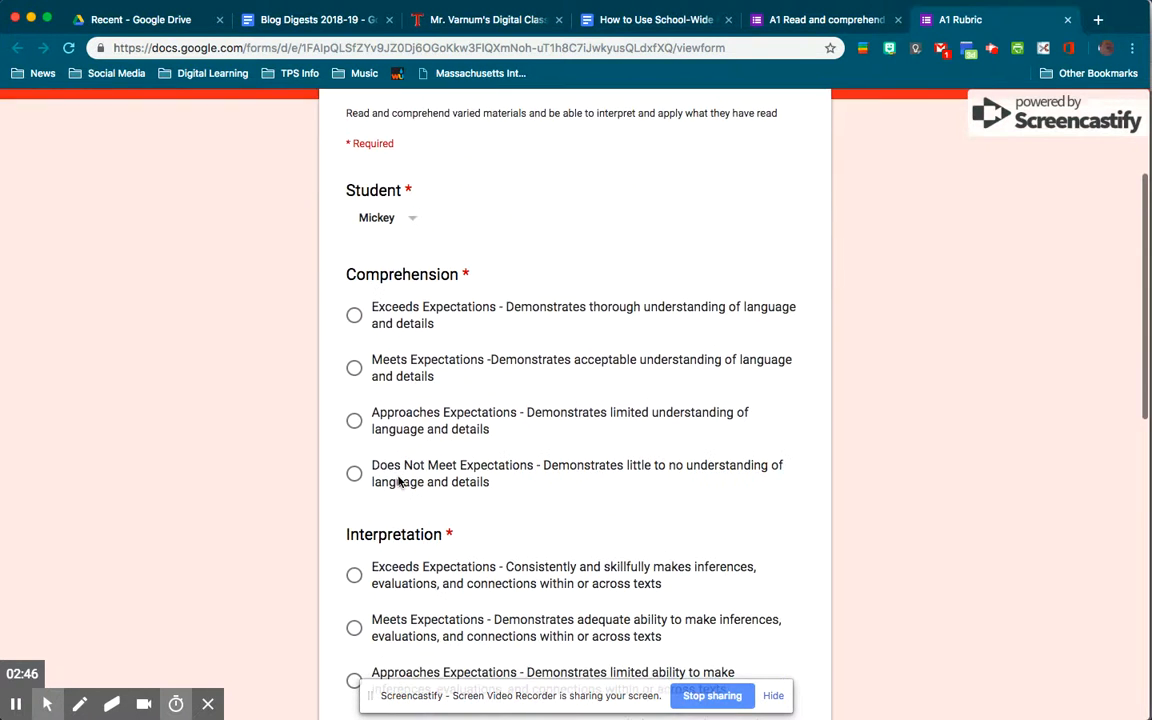
click(355, 317)
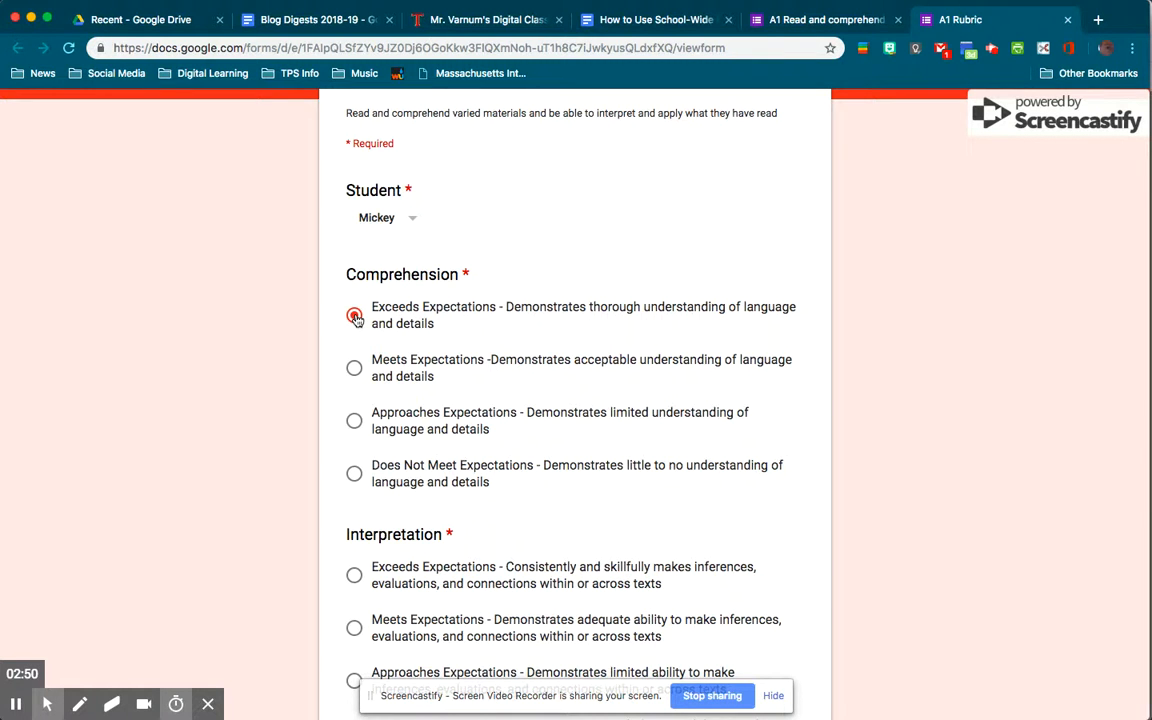
scroll(356, 318, down, 5)
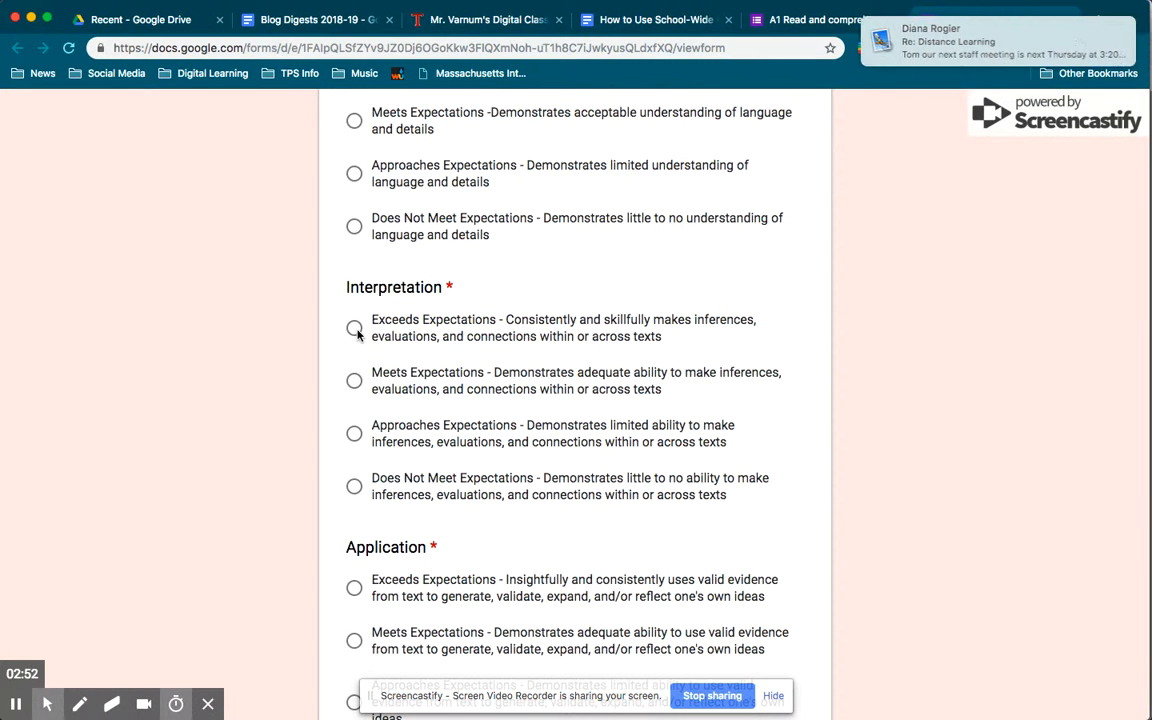
click(355, 328)
scroll(355, 330, down, 4)
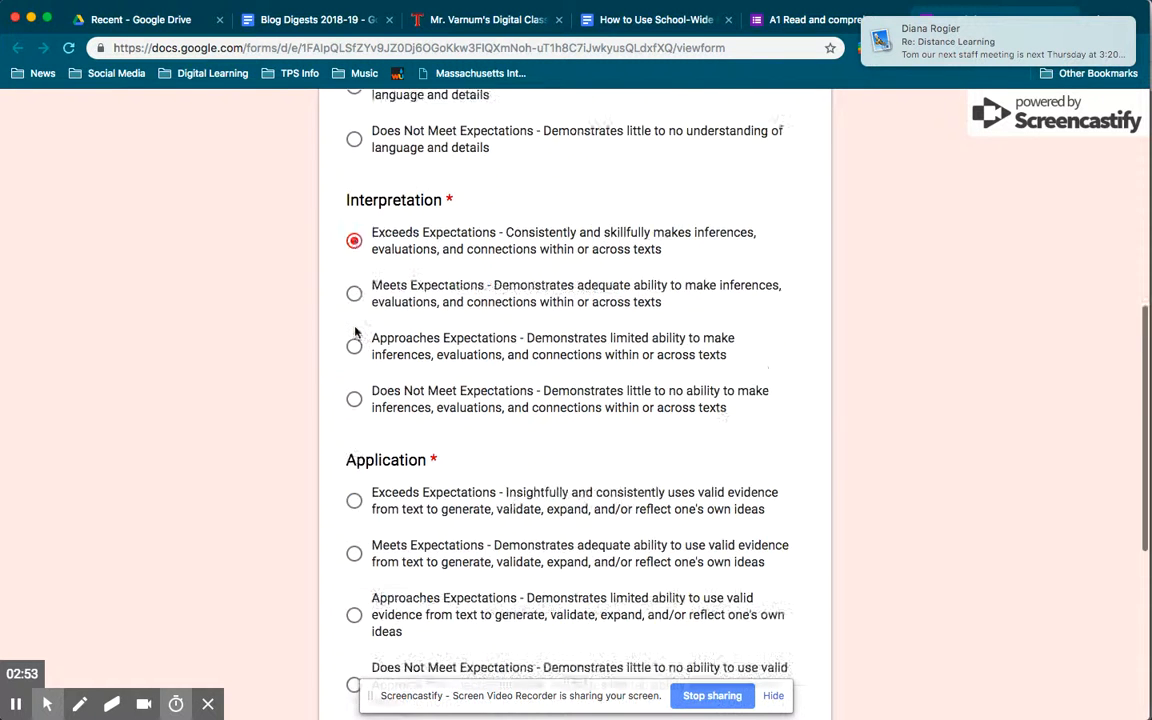
click(354, 391)
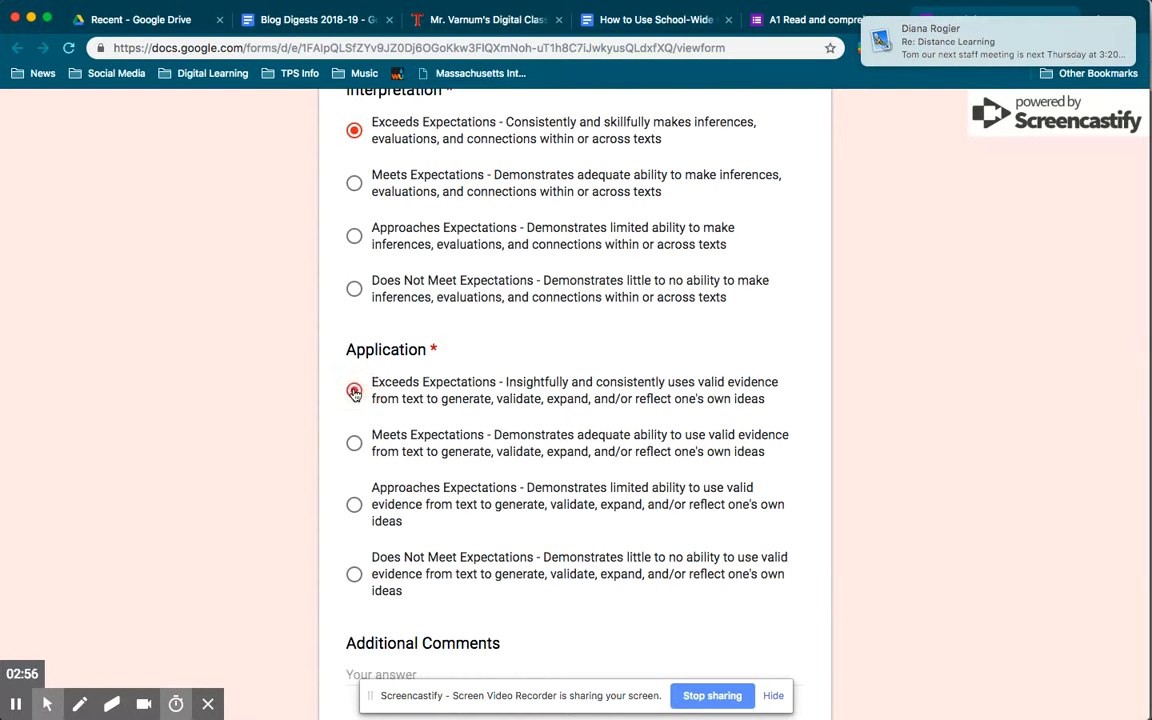
Enter "Well Done!" as the additional comment and 100 as the score, and submit the rubric.
scroll(354, 394, down, 4)
scroll(352, 394, down, 3)
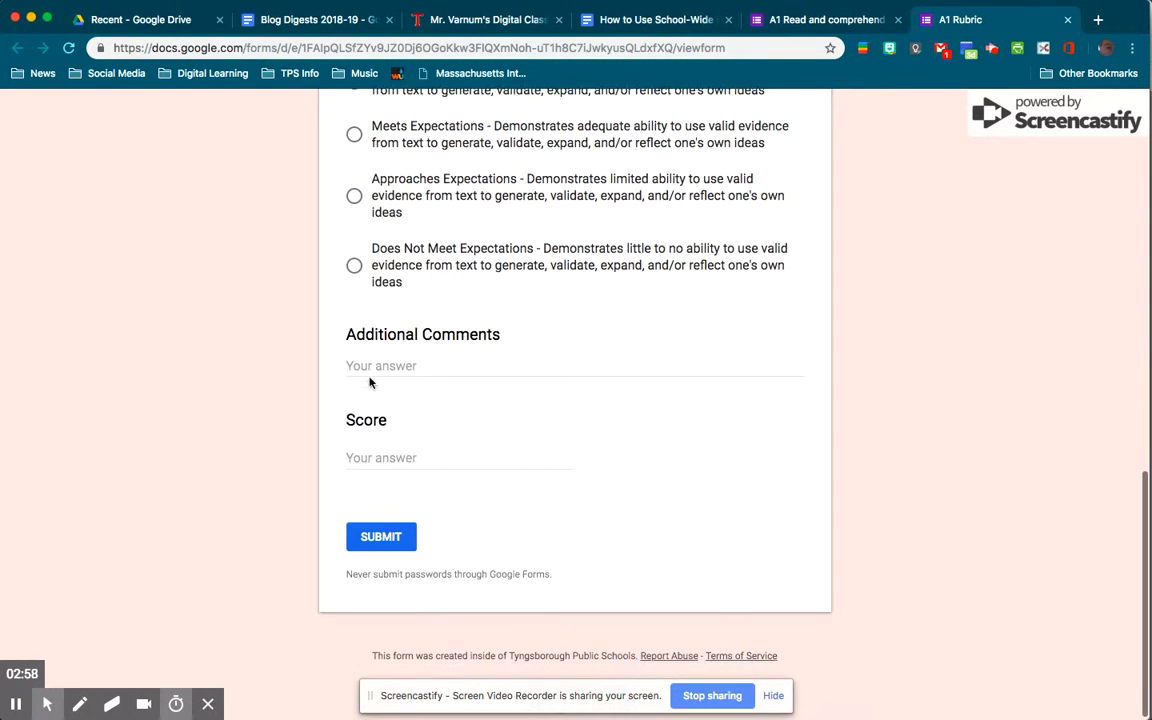
click(390, 365)
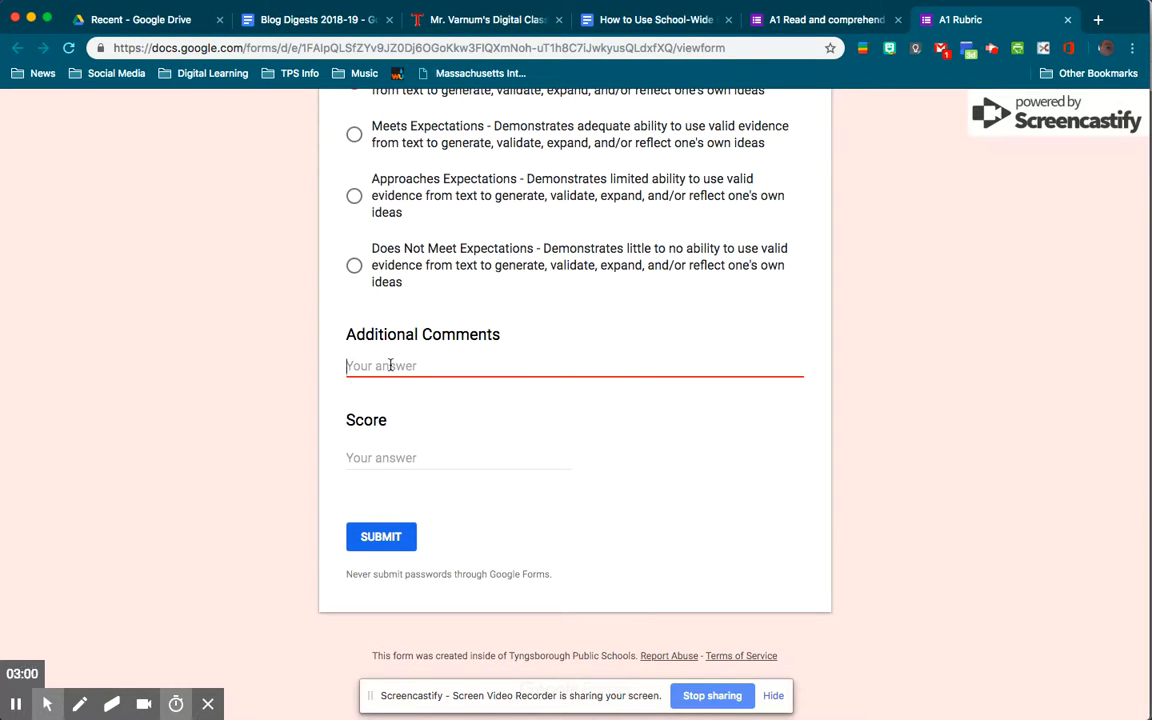
text(Well Done!)
click(387, 457)
text(100)
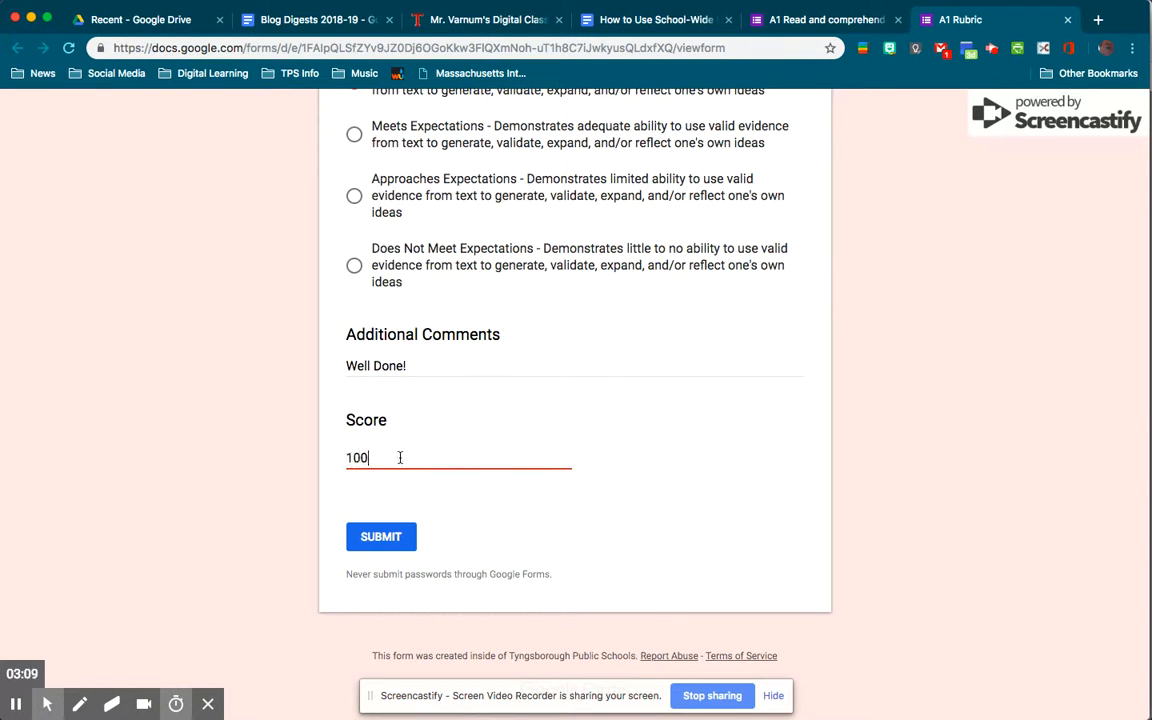
click(386, 536)
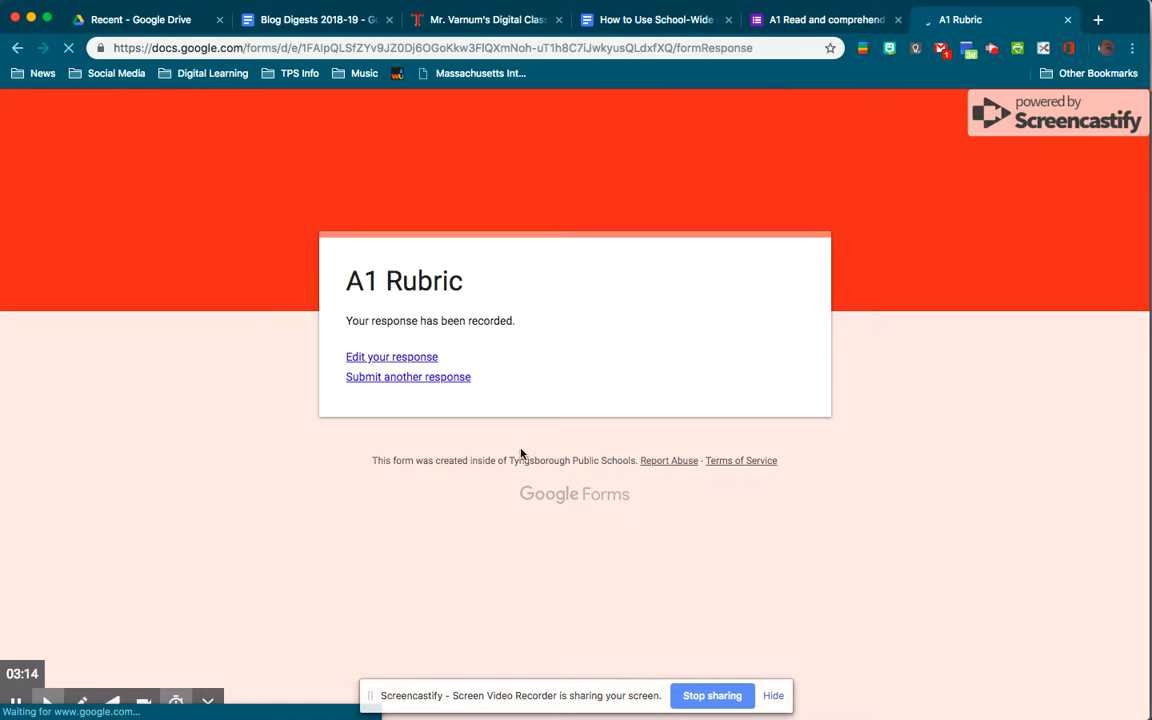
Start another rubric response and choose Minnie as the student.
click(398, 380)
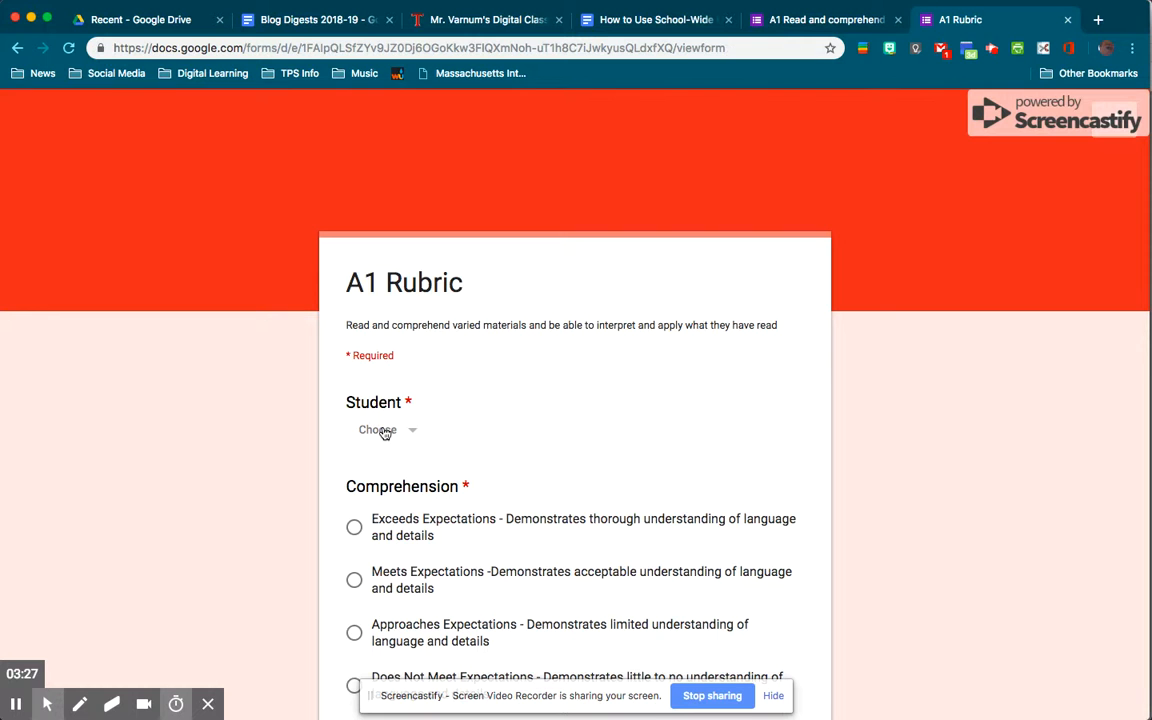
click(384, 432)
click(376, 508)
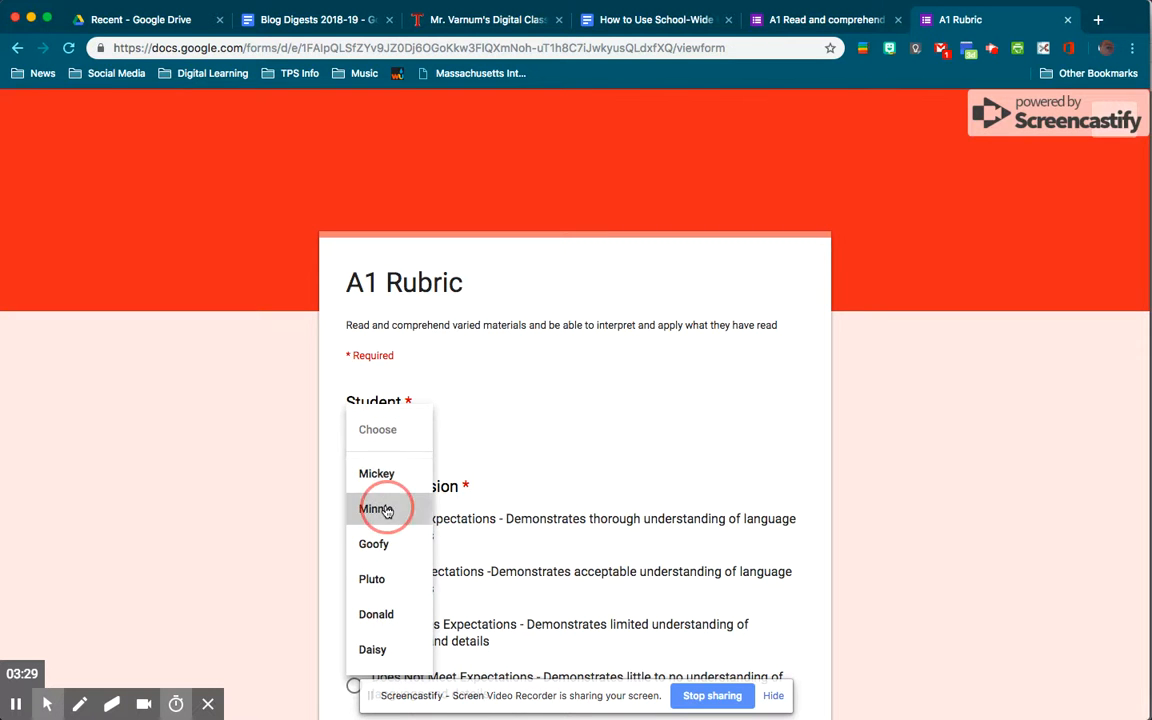
Rate Minnie as Exceeds Expectations for Comprehension and Interpretation, and as Meets Expectations for Application.
scroll(385, 509, down, 3)
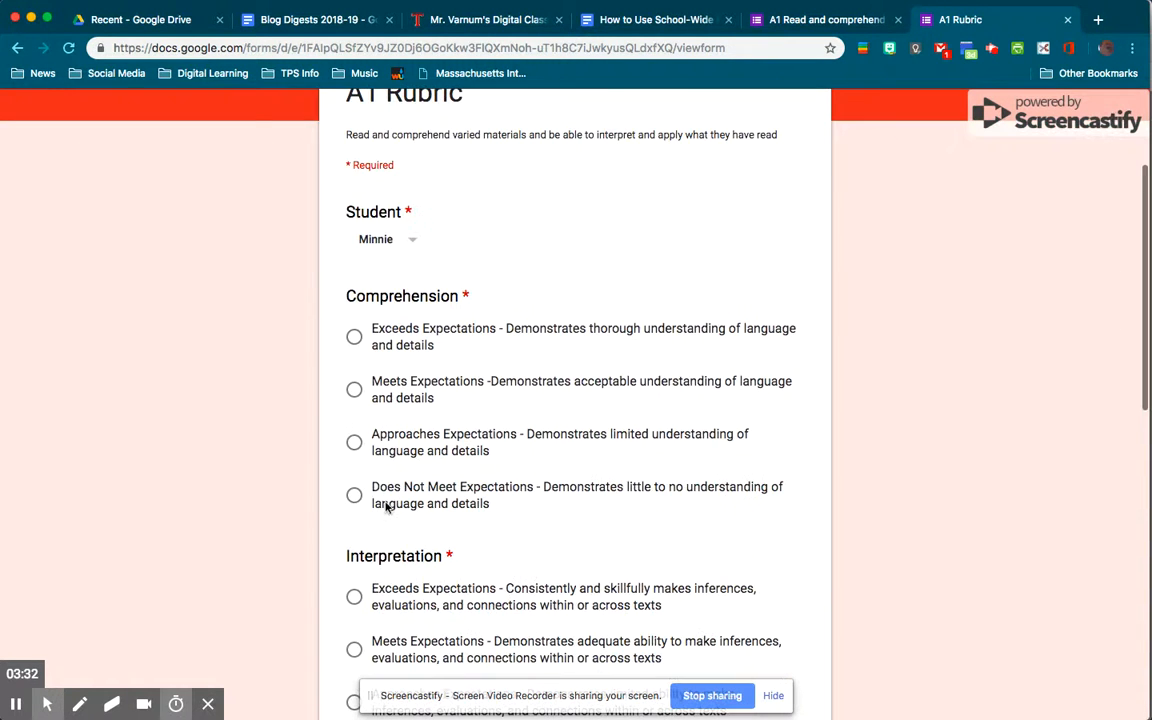
click(355, 338)
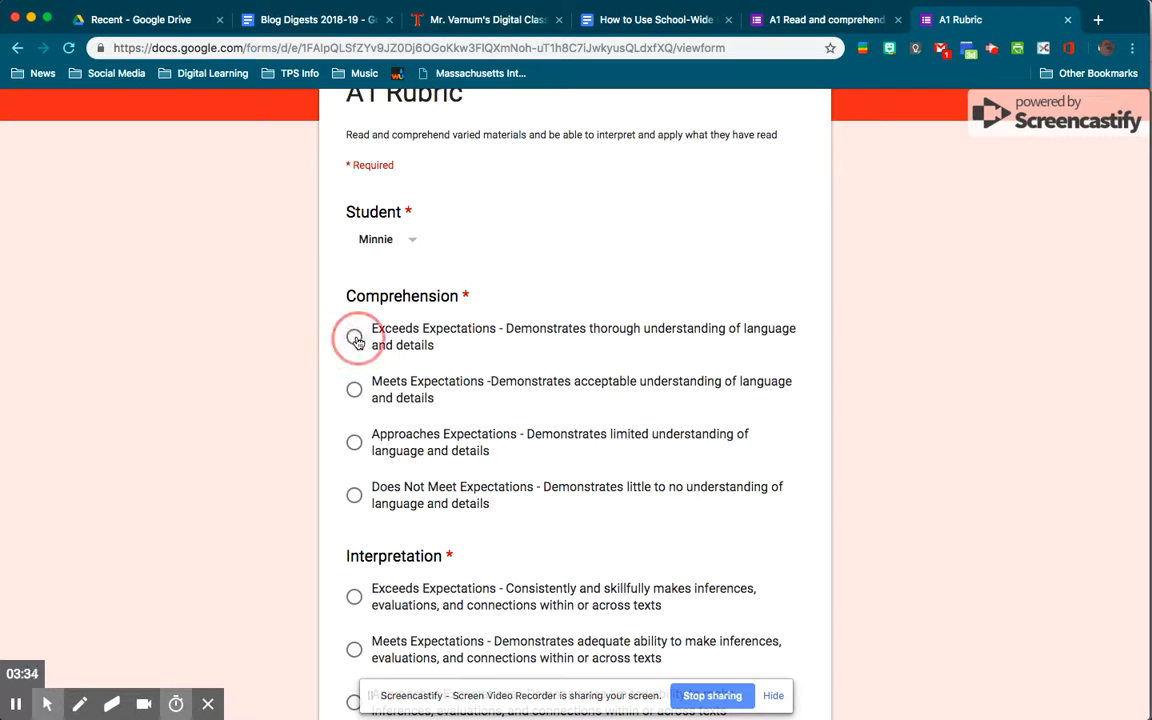
scroll(357, 342, down, 2)
scroll(358, 343, down, 1)
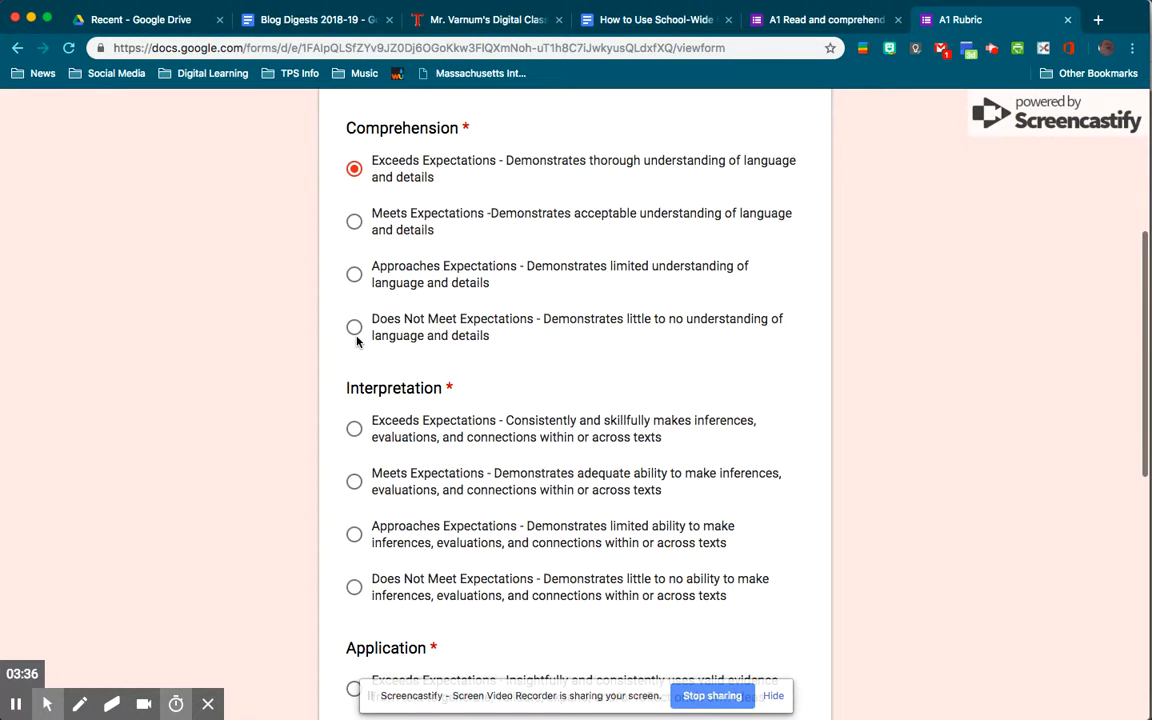
click(355, 428)
scroll(356, 440, down, 5)
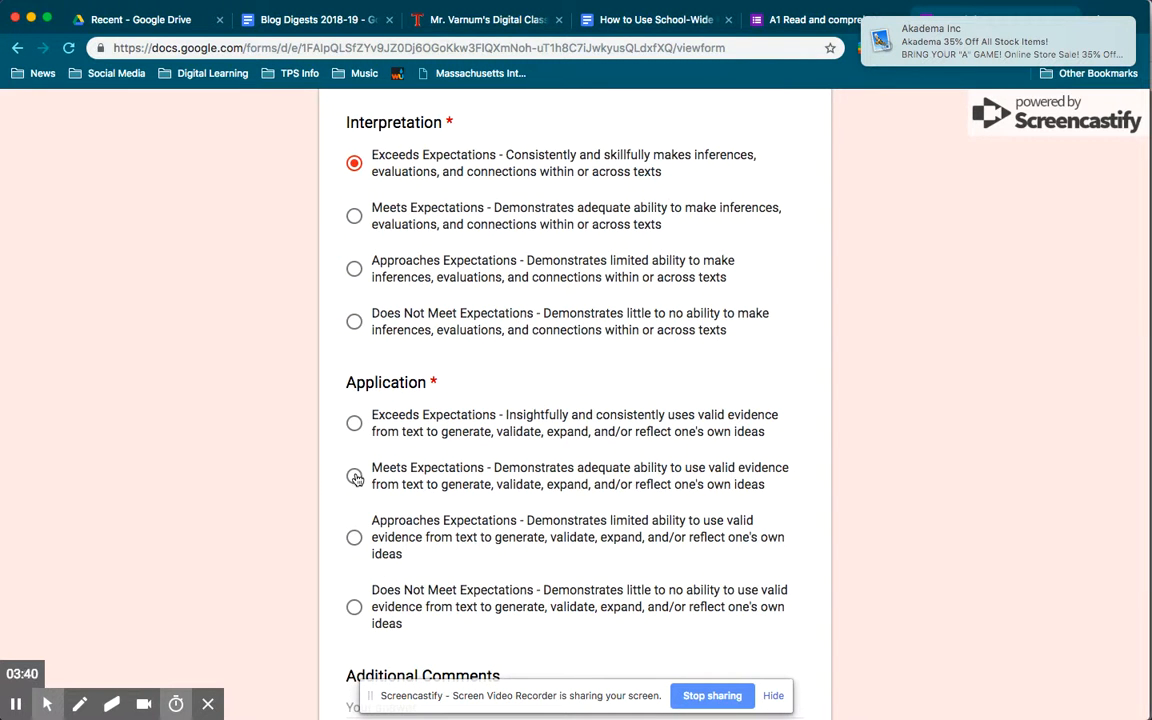
click(355, 476)
Enter "Nice work" as Minnie's additional comment and 92 as the score, and submit the rubric.
scroll(357, 479, down, 4)
scroll(357, 479, down, 2)
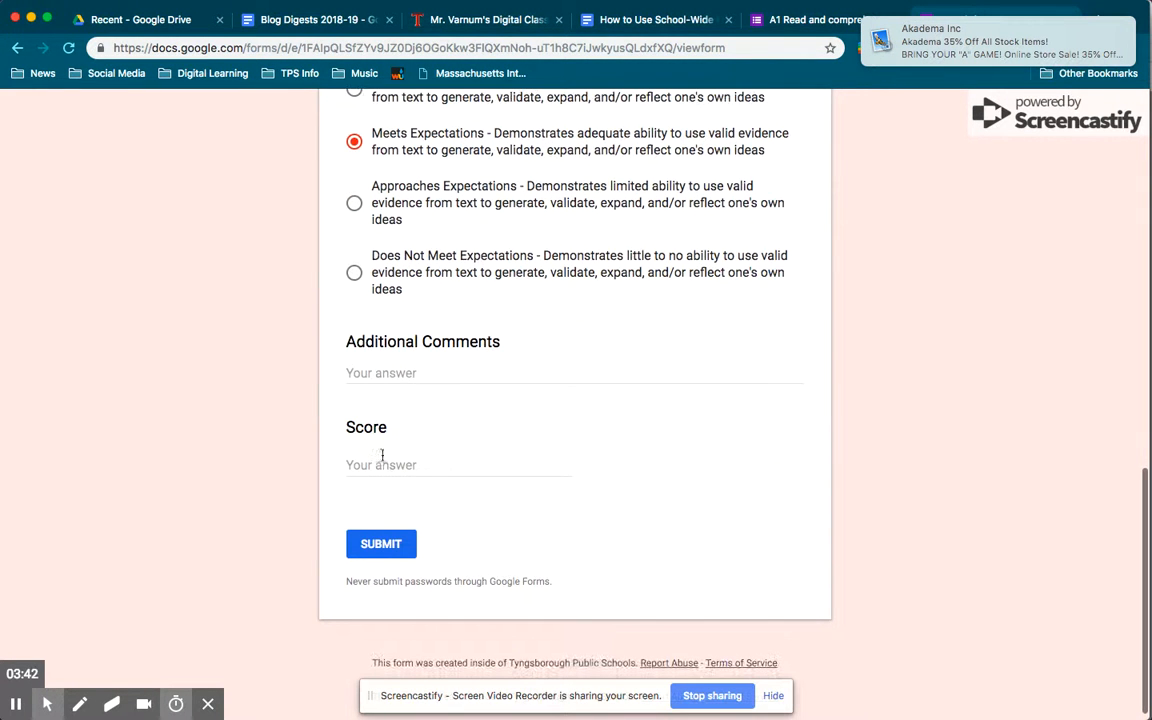
click(414, 375)
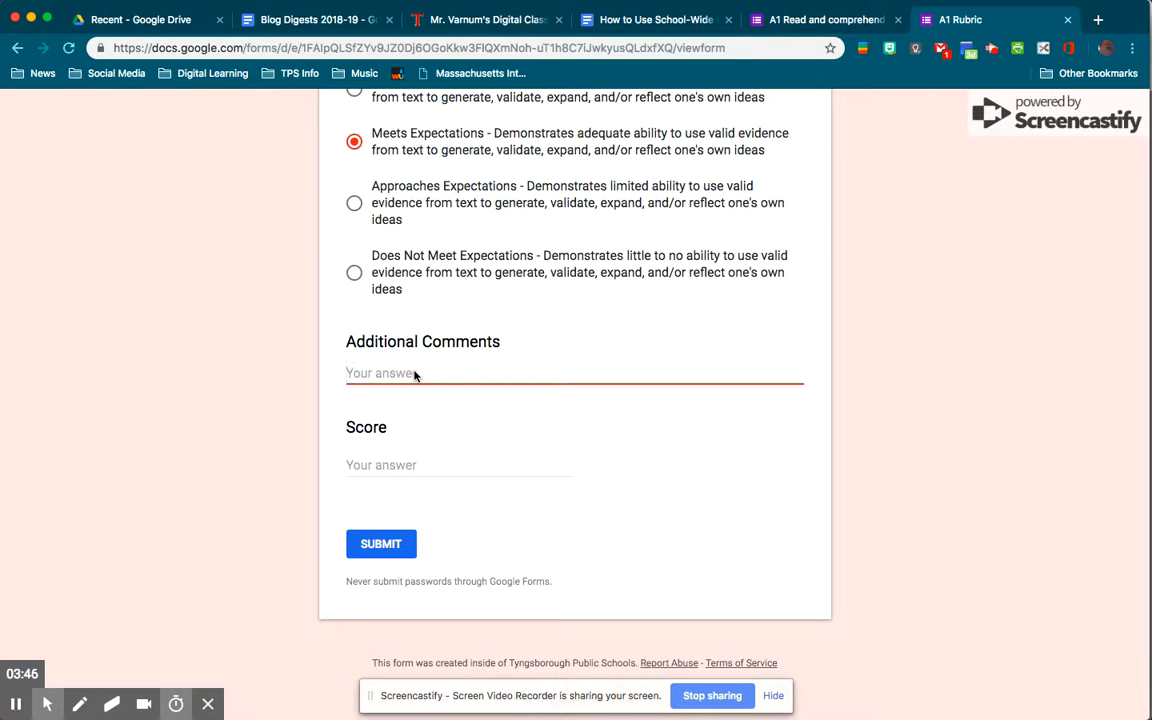
text(Nice)
text( wokr)
key(BackSpace)
key(BackSpace)
text(rk)
click(400, 464)
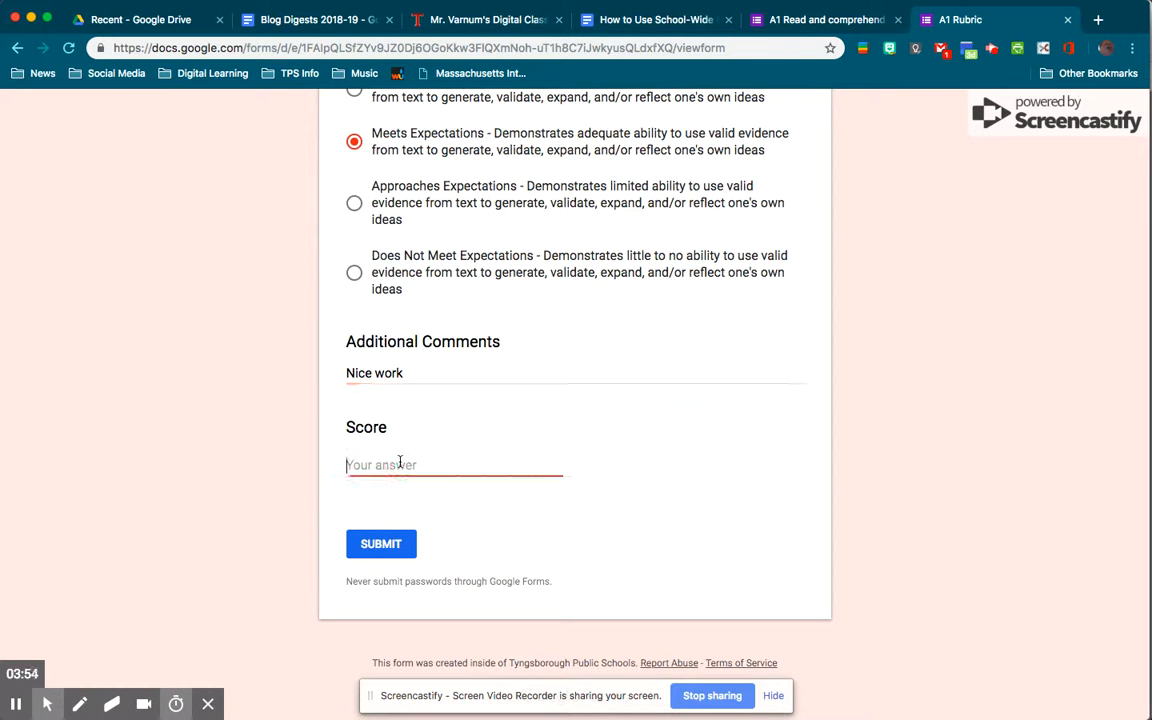
text(92)
click(389, 544)
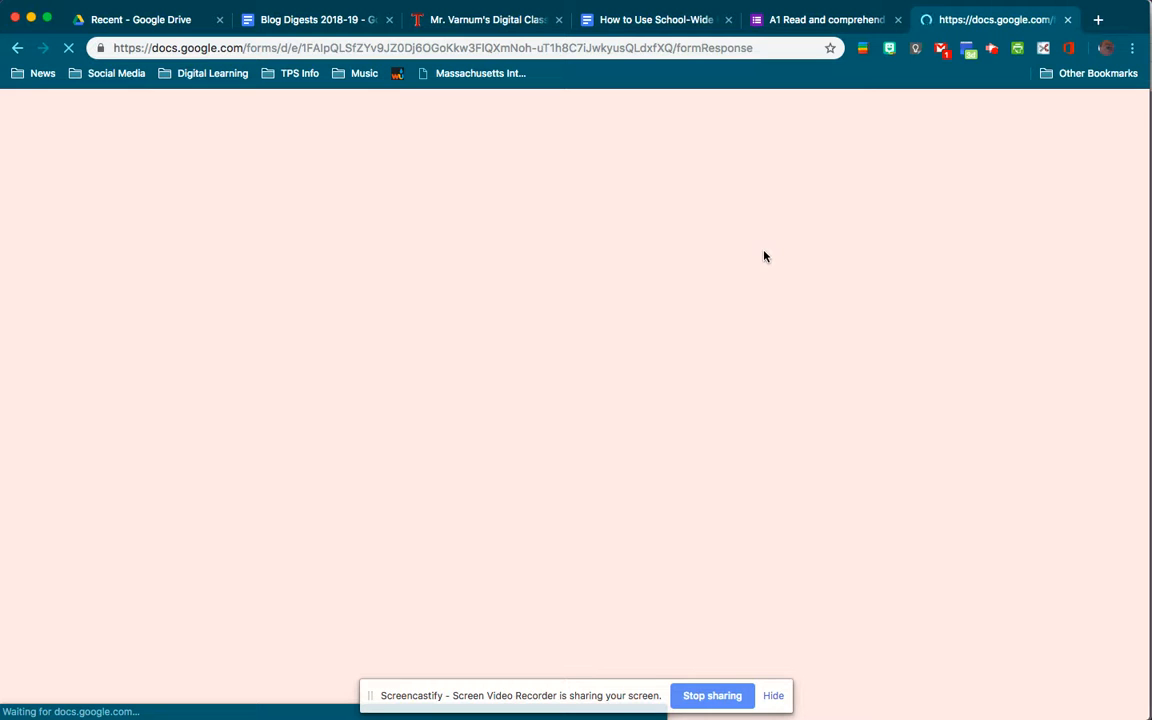
Return to the editable A1 Rubric form and review the summary charts of the submitted responses.
click(838, 22)
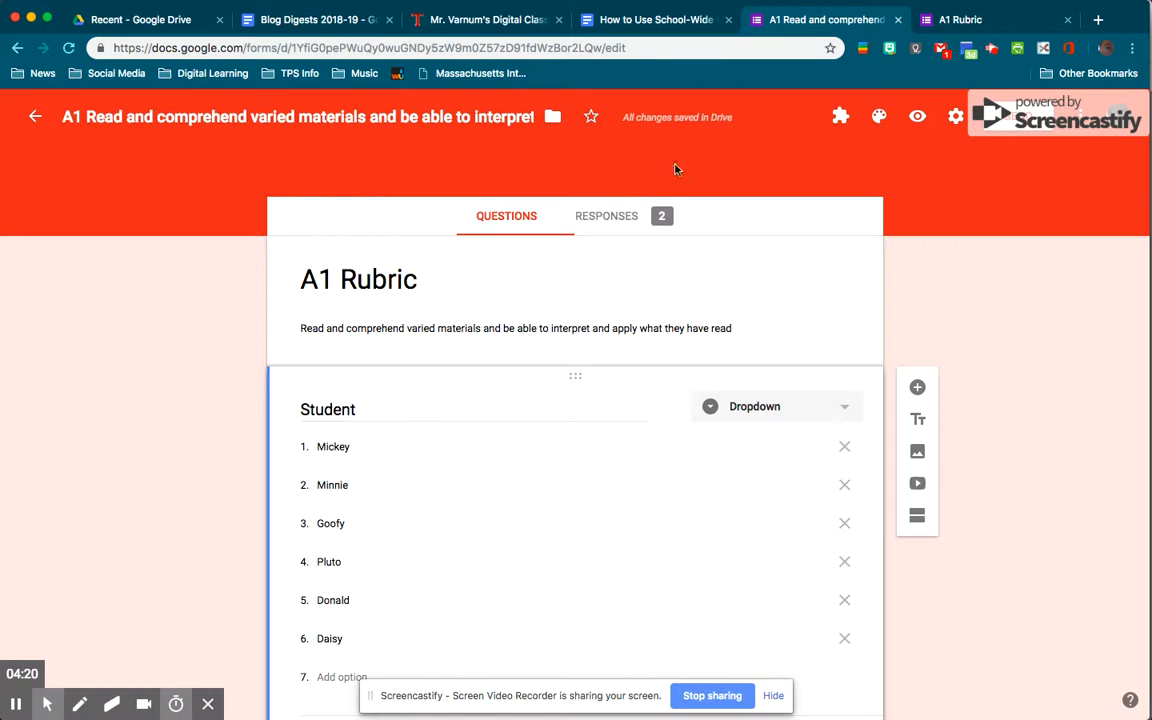
click(614, 220)
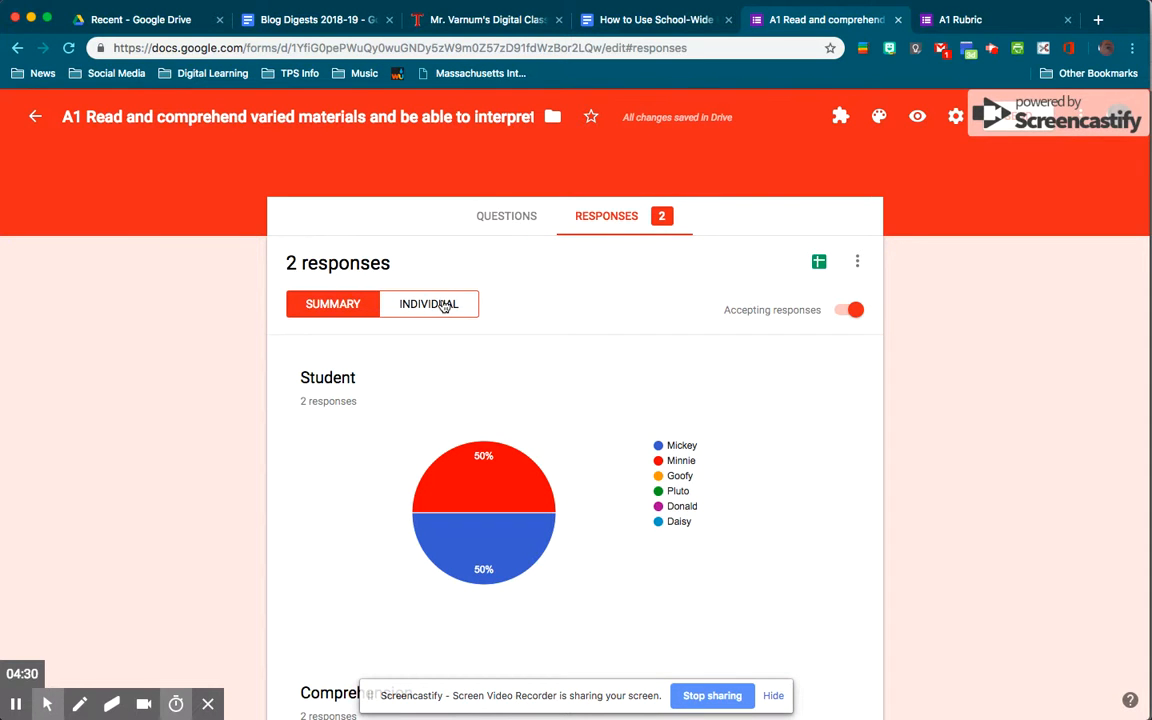
scroll(444, 306, down, 10)
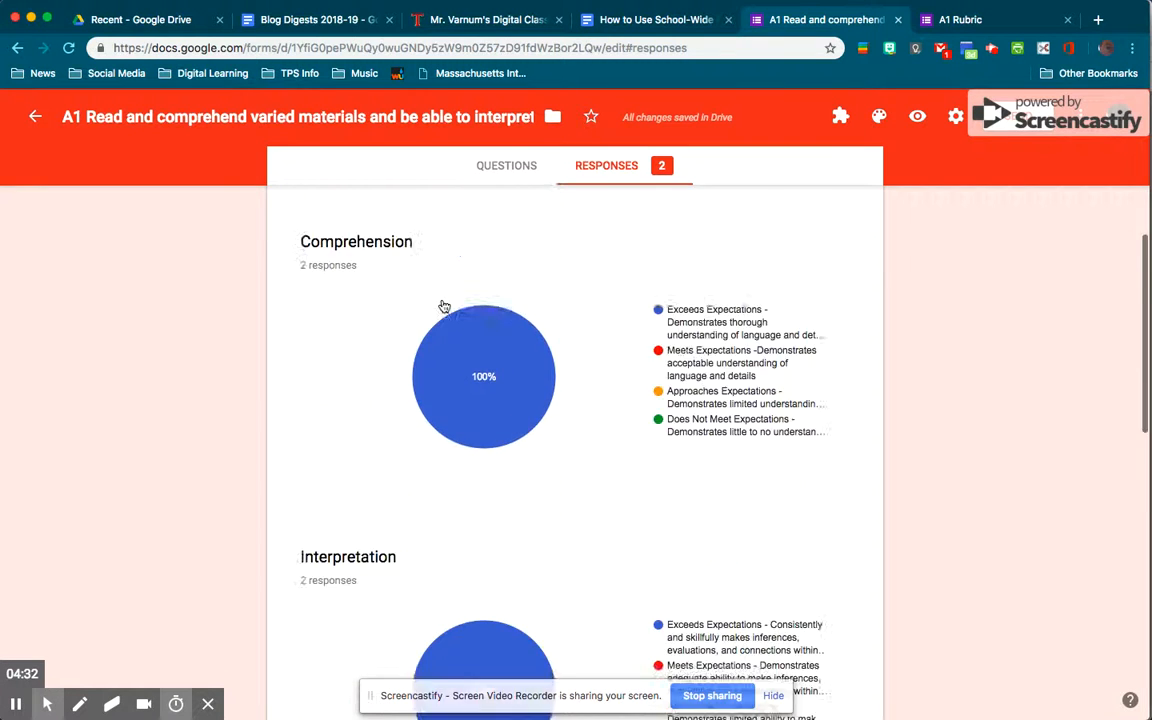
scroll(444, 306, up, 10)
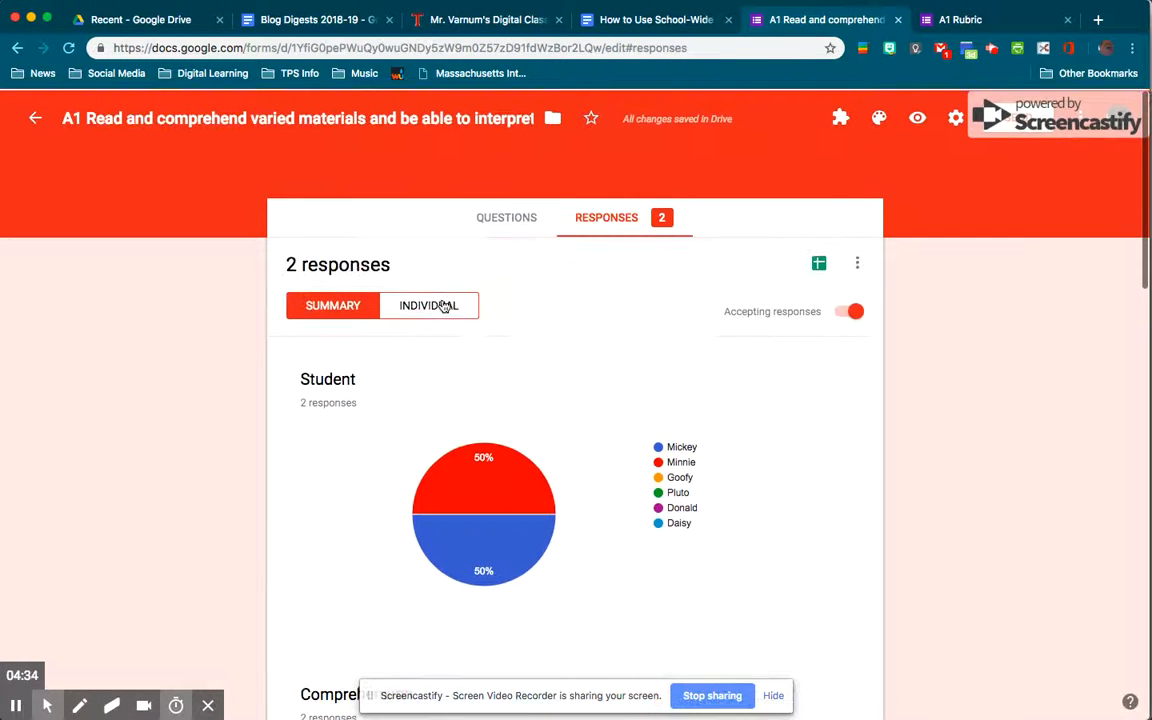
Open the individual responses and review Mickey's completed rubric, from the ratings through the comments and score.
click(437, 309)
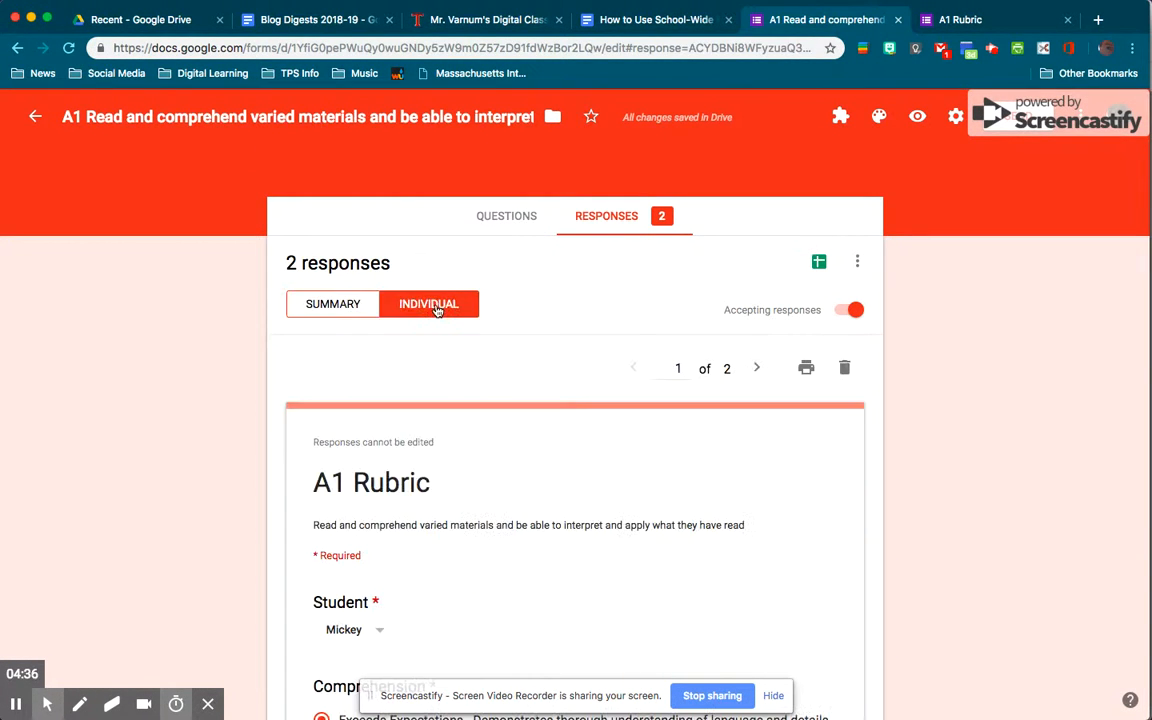
scroll(566, 414, down, 3)
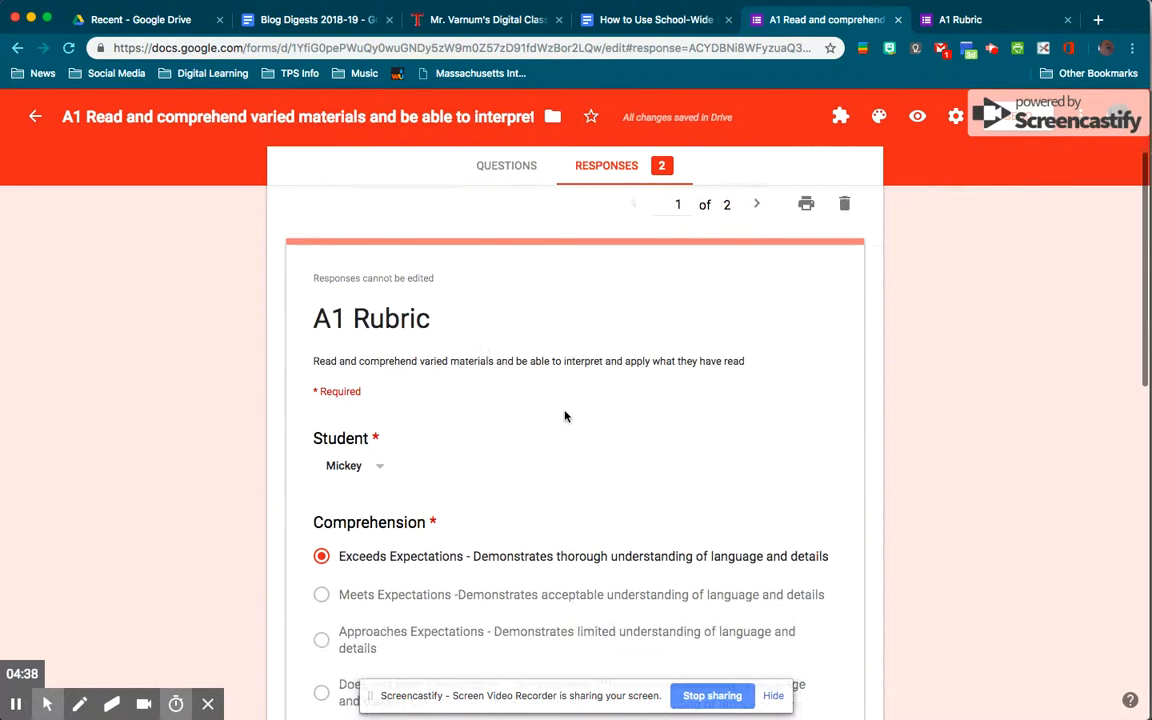
scroll(565, 416, down, 3)
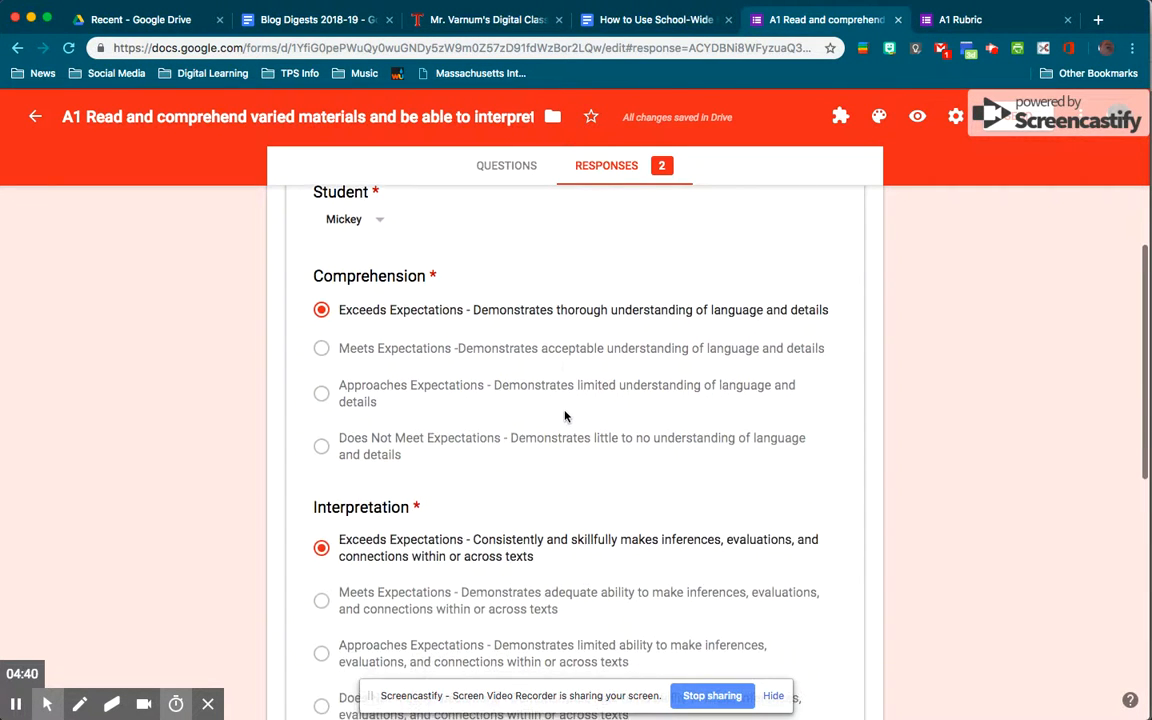
scroll(565, 416, down, 3)
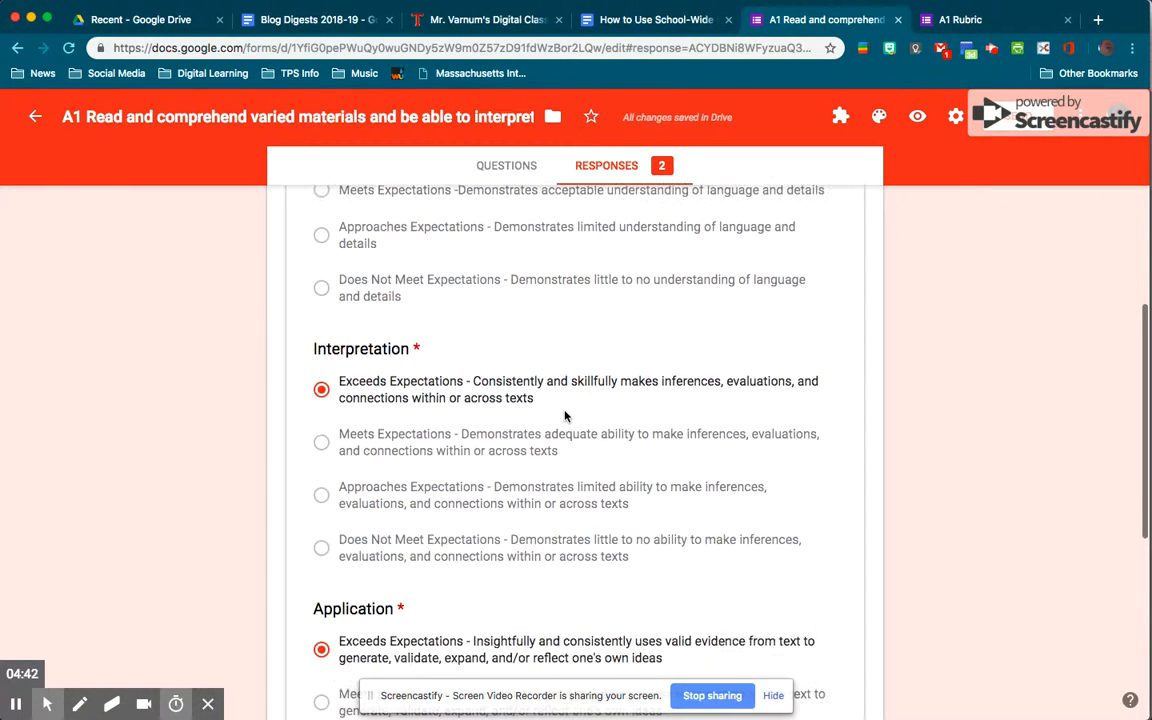
scroll(565, 416, down, 4)
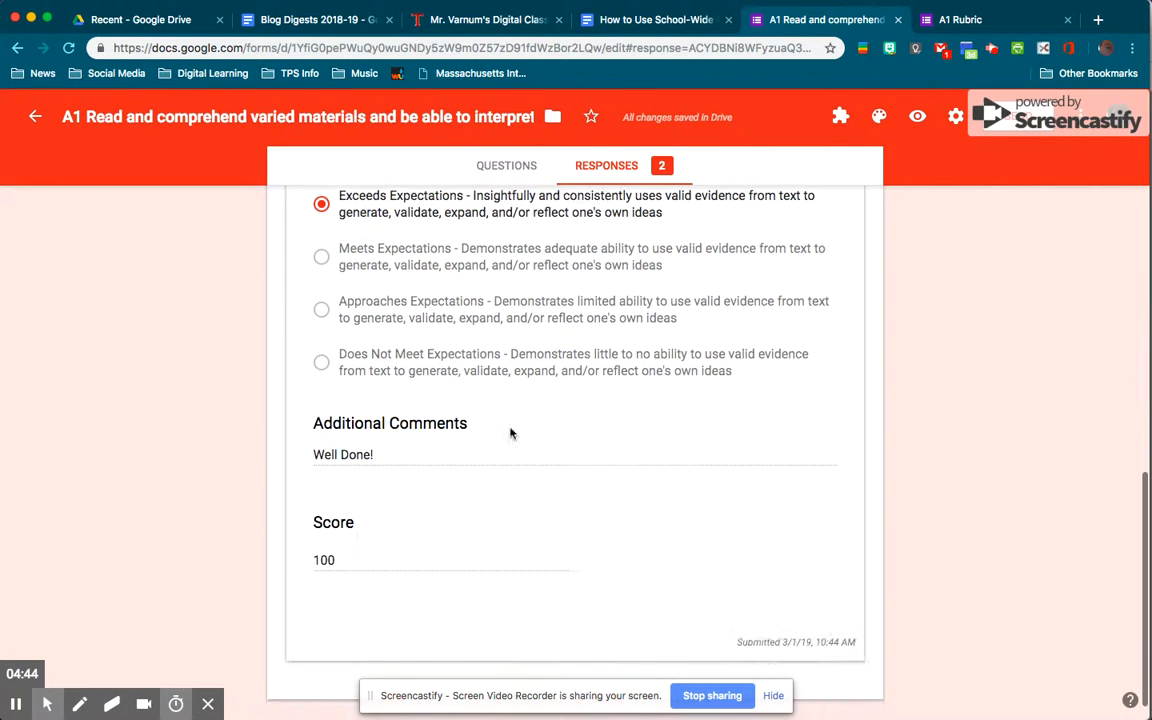
scroll(597, 505, up, 9)
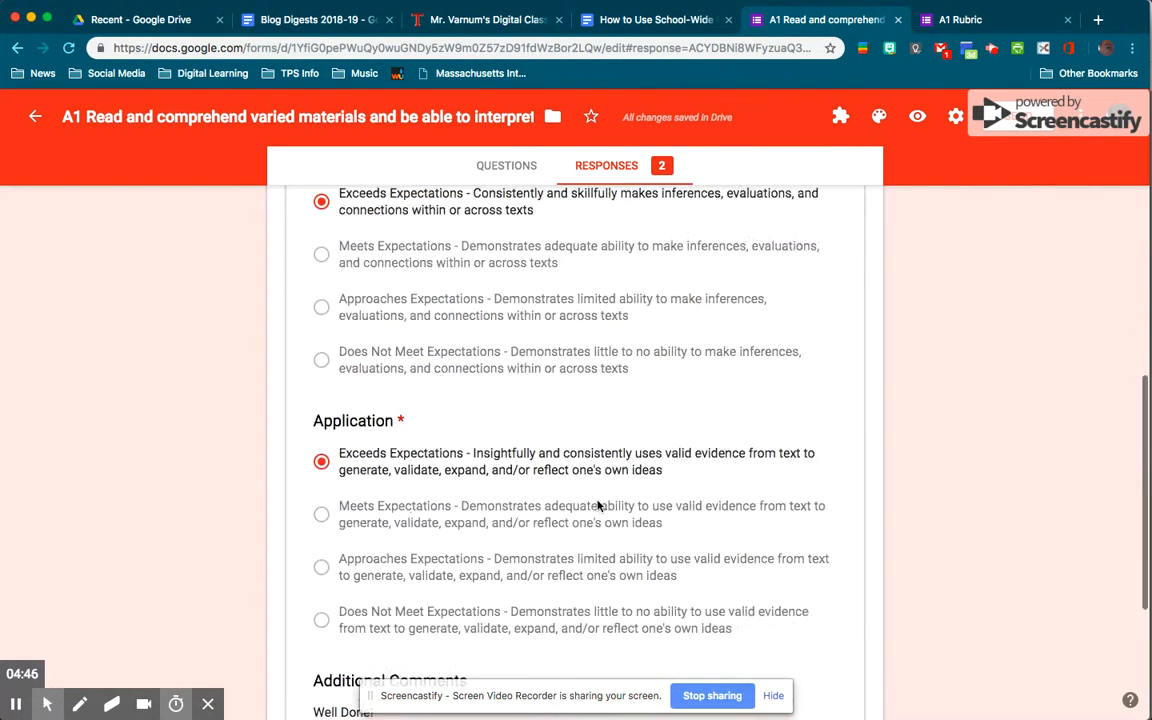
scroll(597, 505, up, 4)
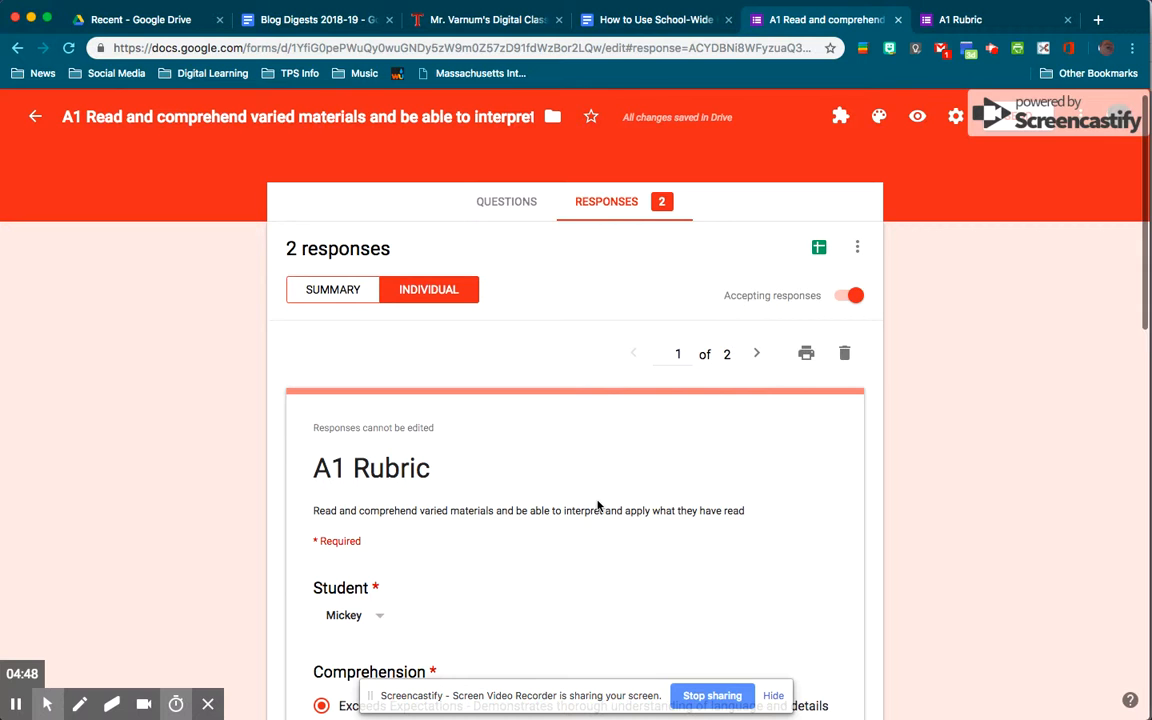
Check the available print destinations for Mickey's individual rubric, and leave without printing.
click(808, 355)
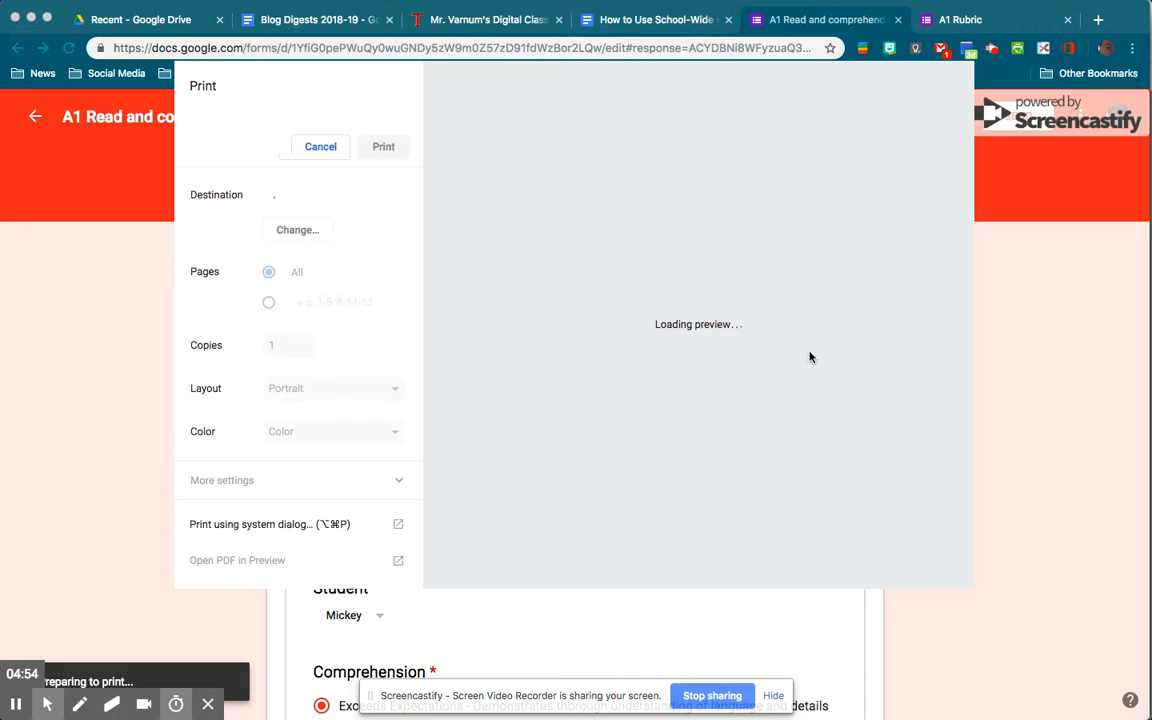
click(304, 232)
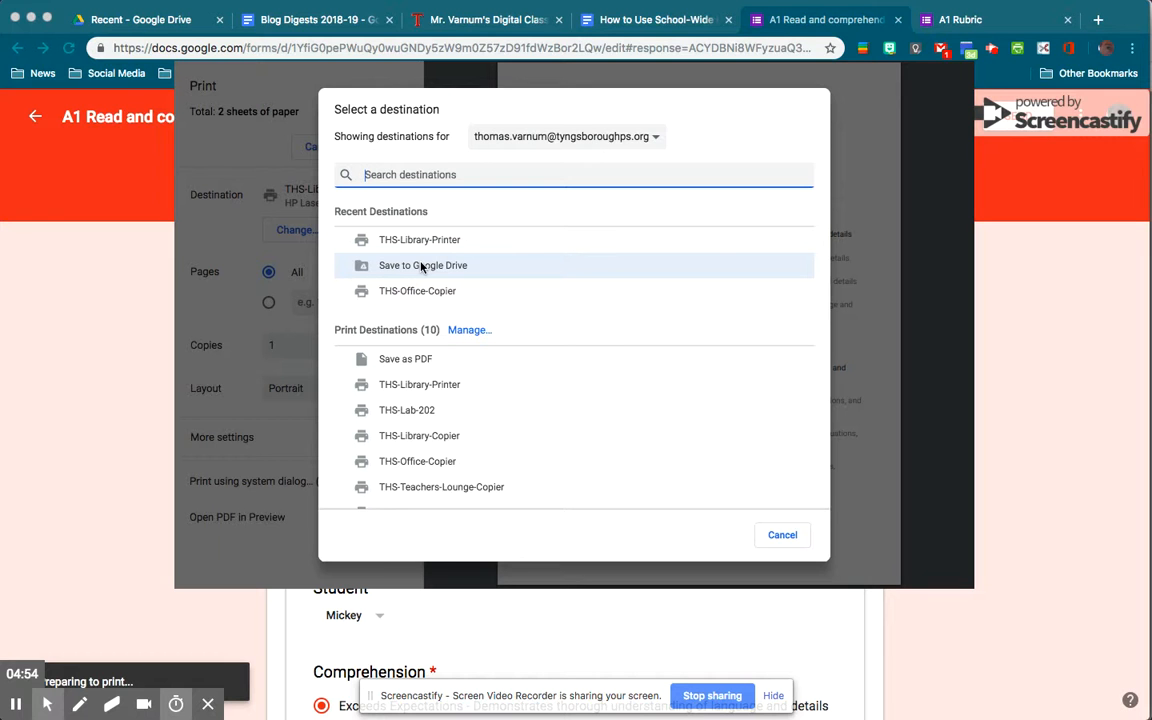
click(783, 536)
click(321, 148)
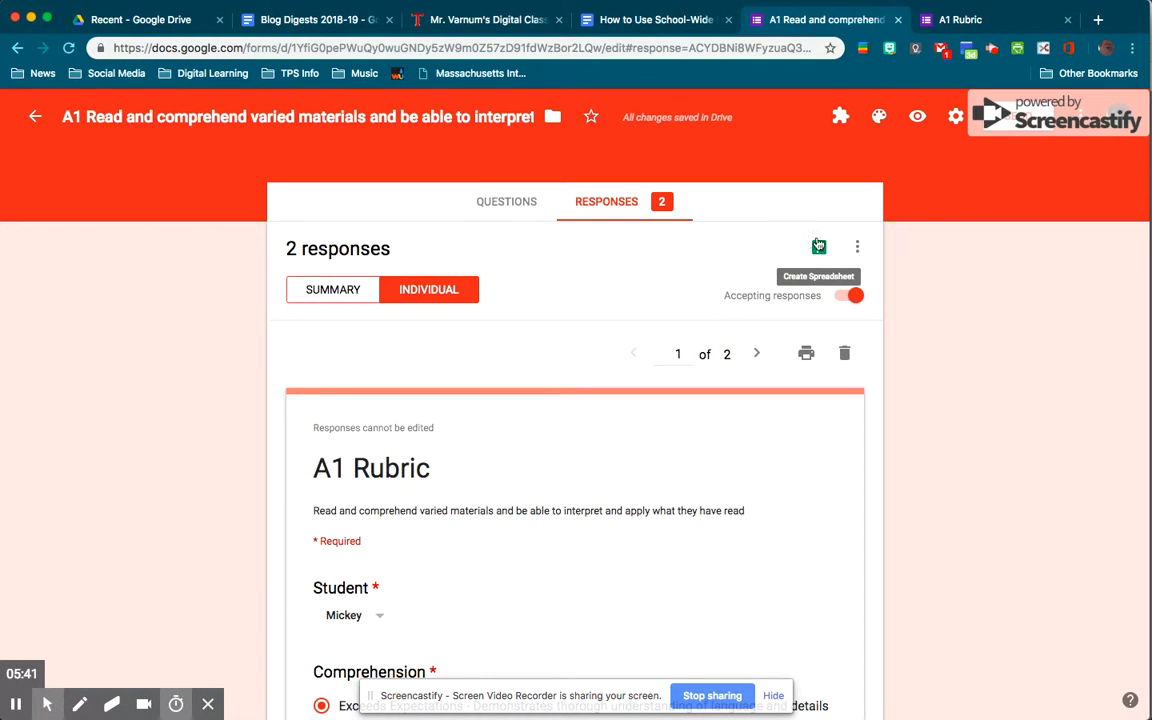
Create a new response spreadsheet for the form named "Disney Projects".
click(819, 248)
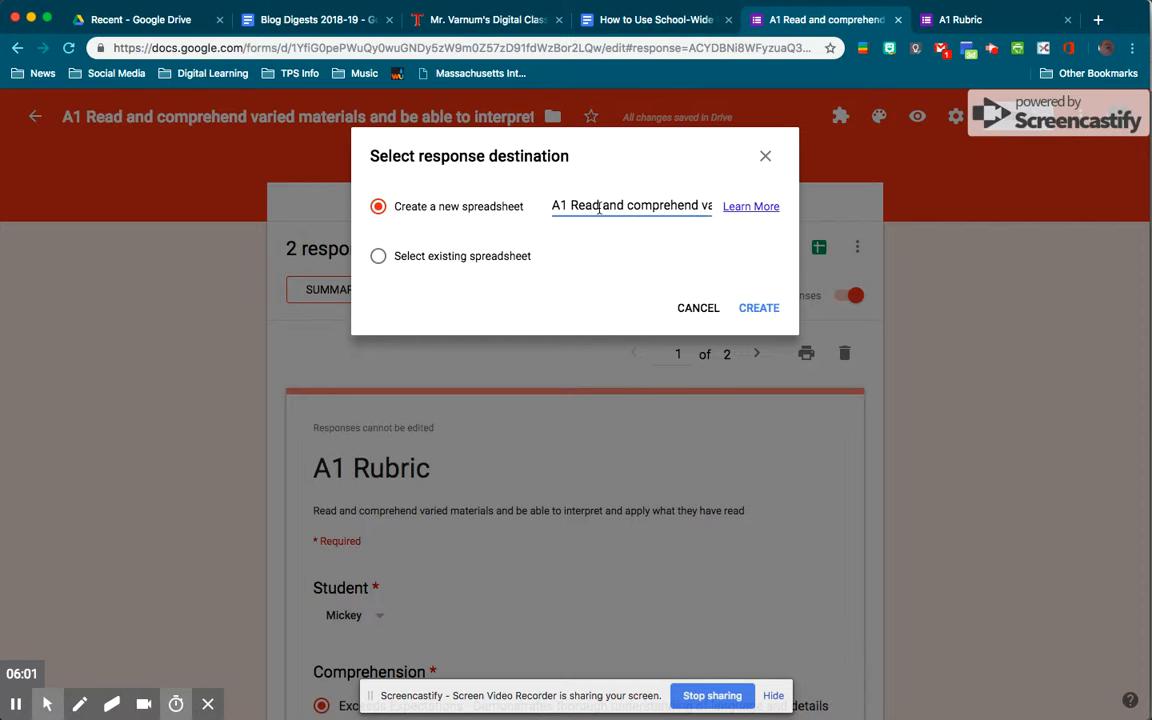
click(599, 206)
drag(554, 206, 718, 215)
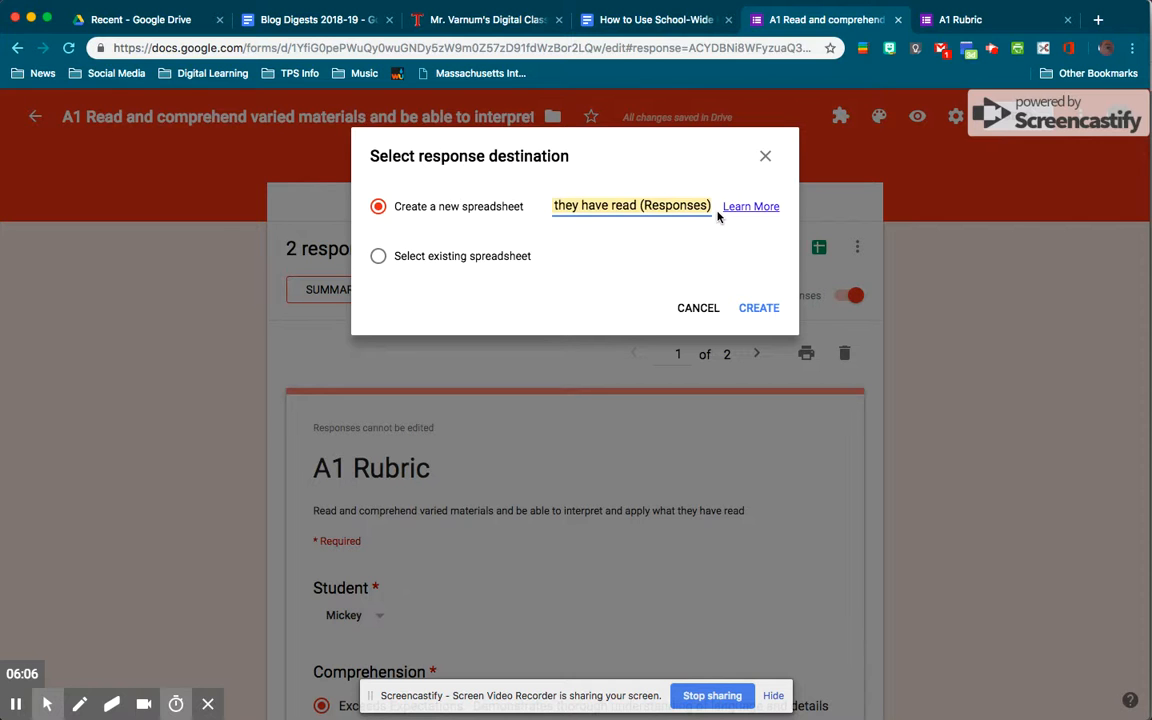
text(Disney Projects)
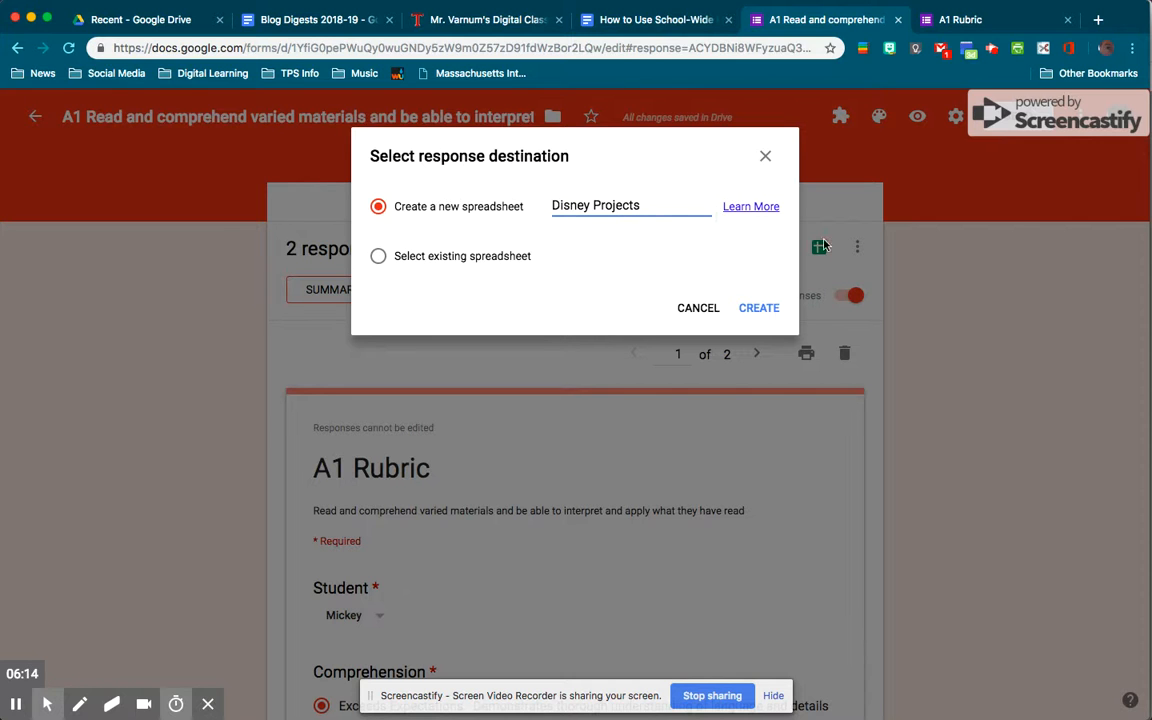
click(765, 309)
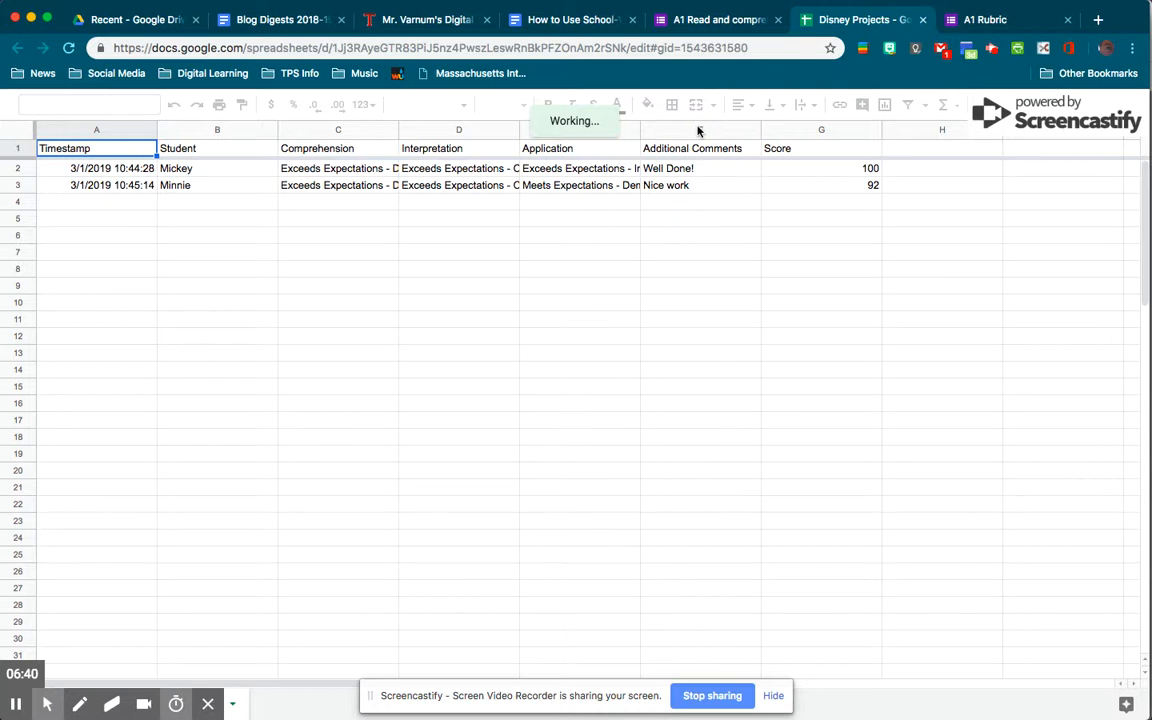
Return to the How to Use School-Wide Rubric Forms document and review its numbered instructions in a larger view.
click(714, 23)
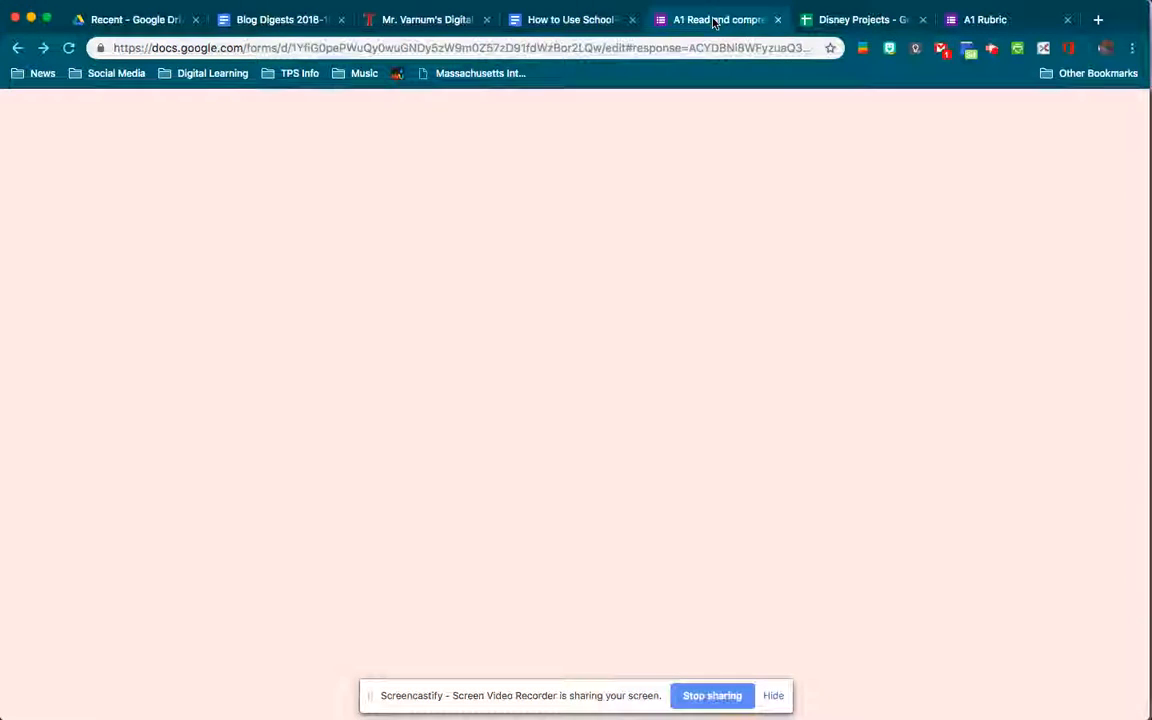
click(576, 22)
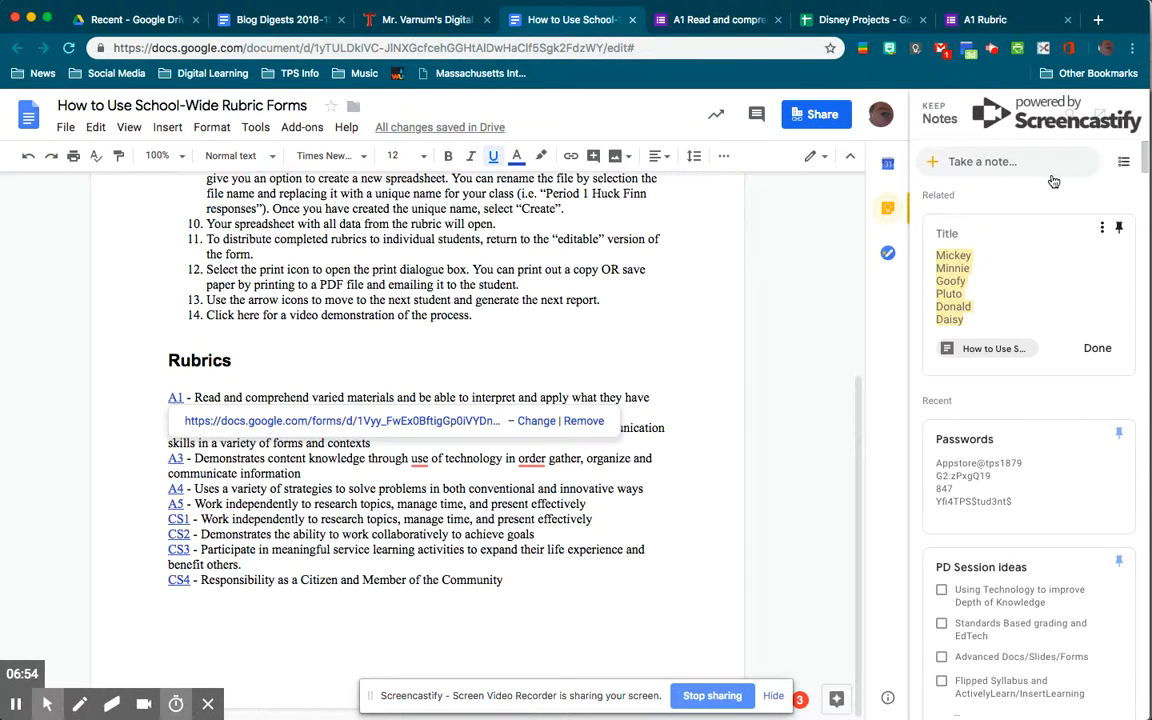
click(848, 160)
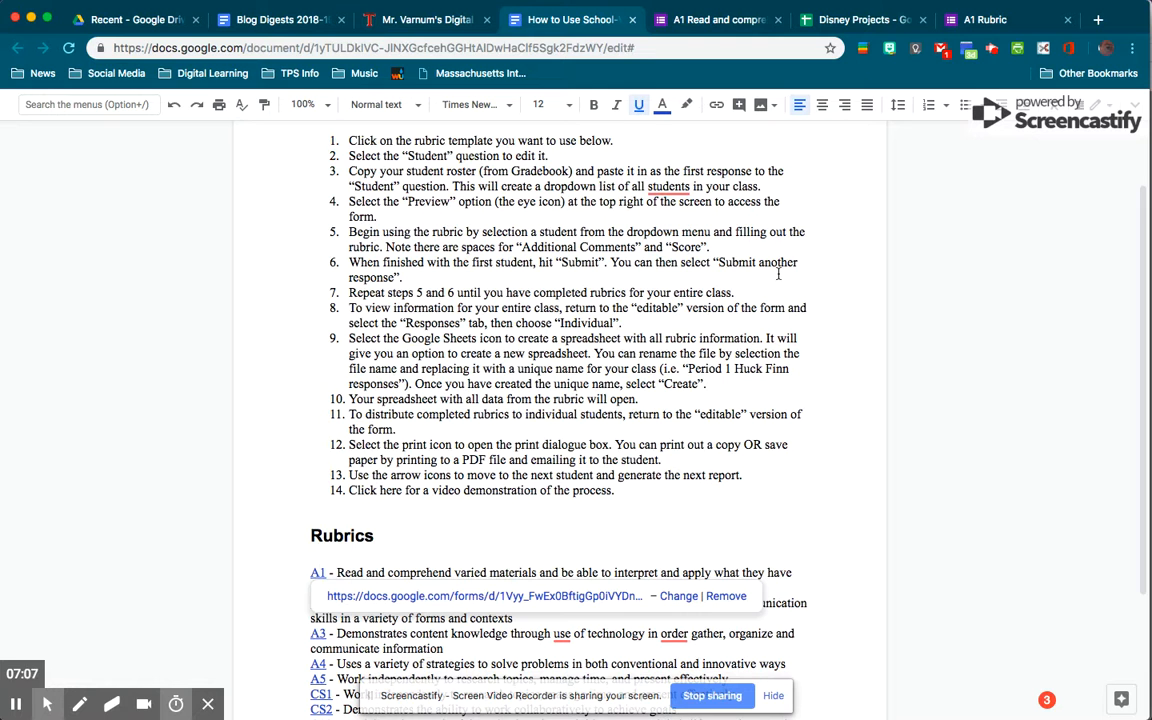
scroll(778, 273, up, 2)
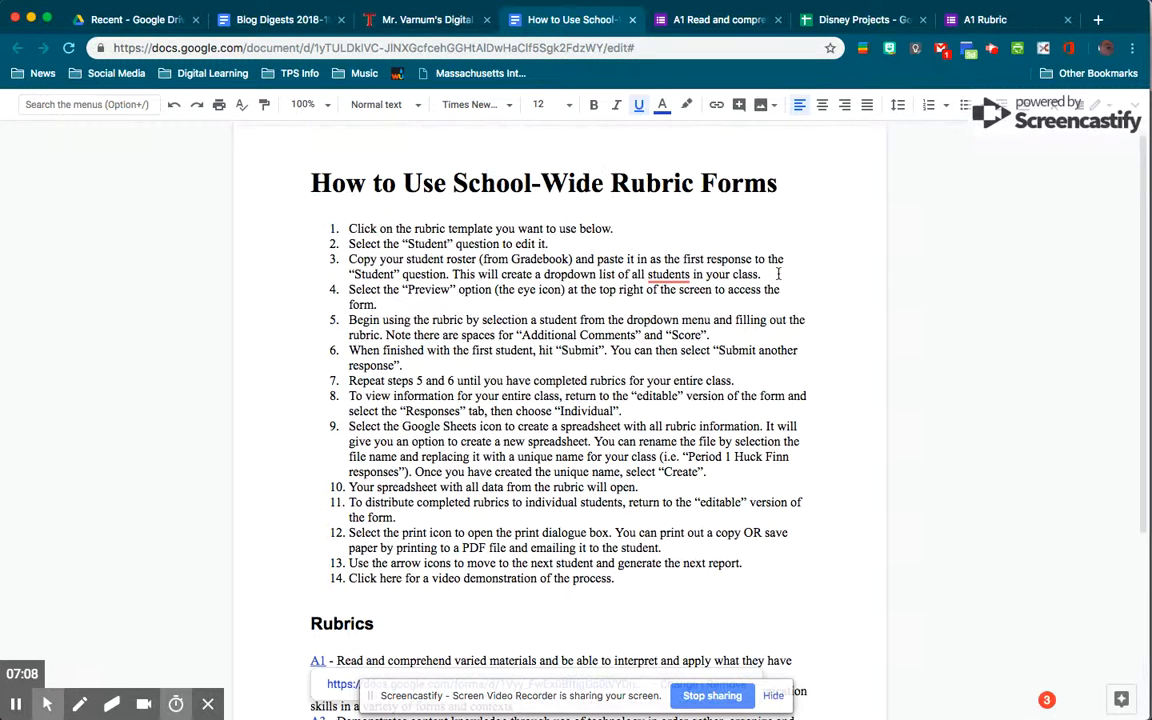